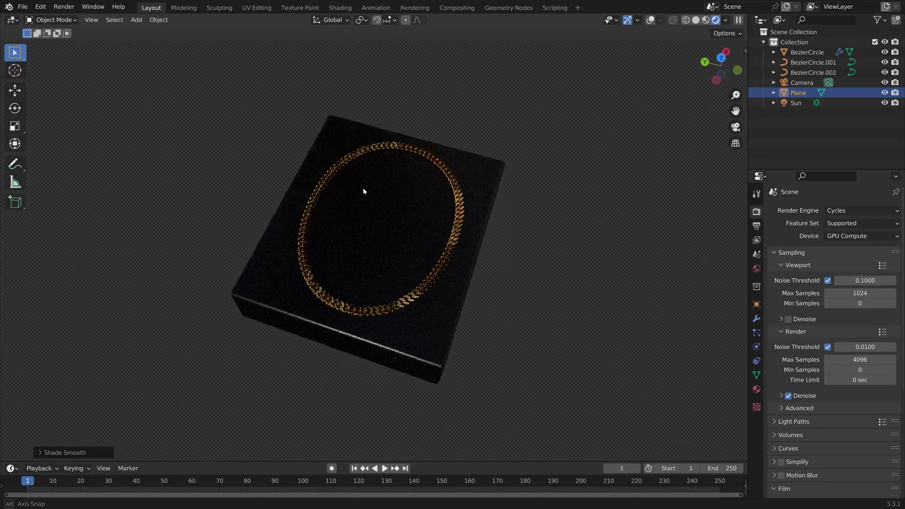
middle_drag(388, 216, 439, 269)
scroll(406, 175, down, 8)
scroll(439, 270, up, 3)
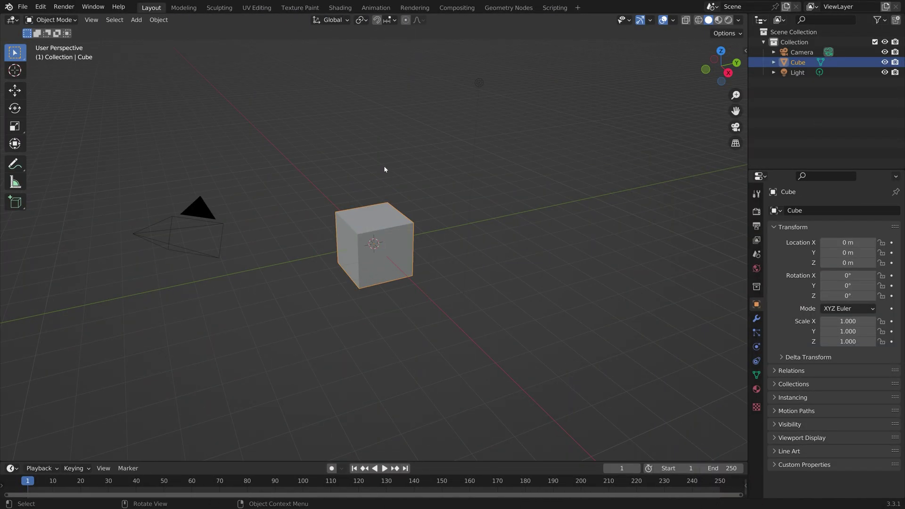
Delete the default cube and add a Bezier circle at the origin
key(x)
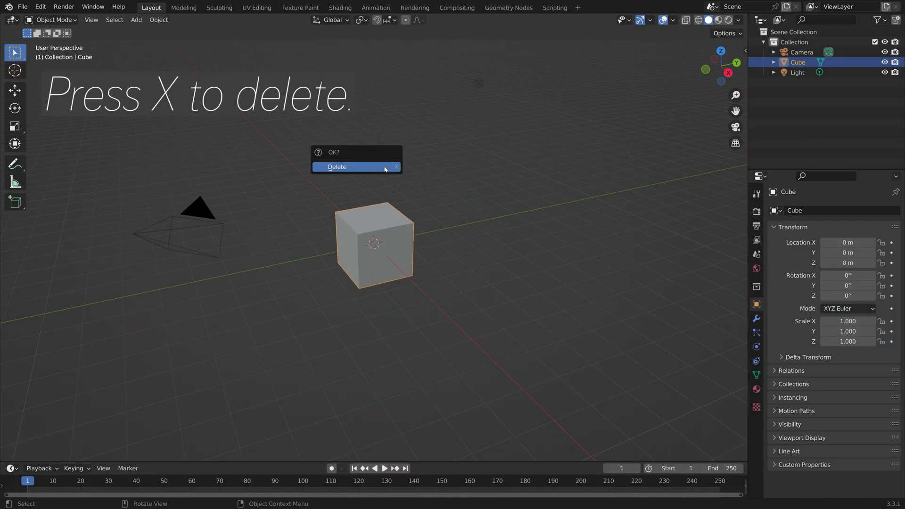
click(384, 166)
key(shift+a)
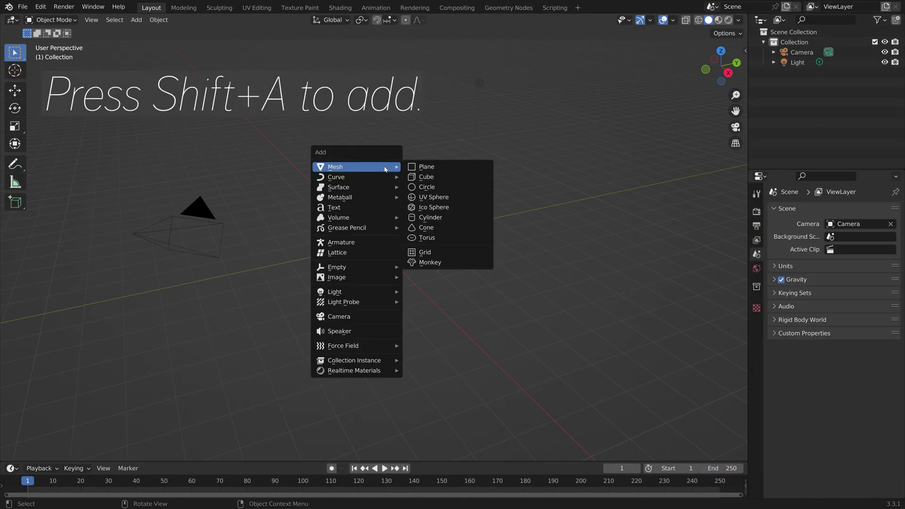
mouse_move(389, 177)
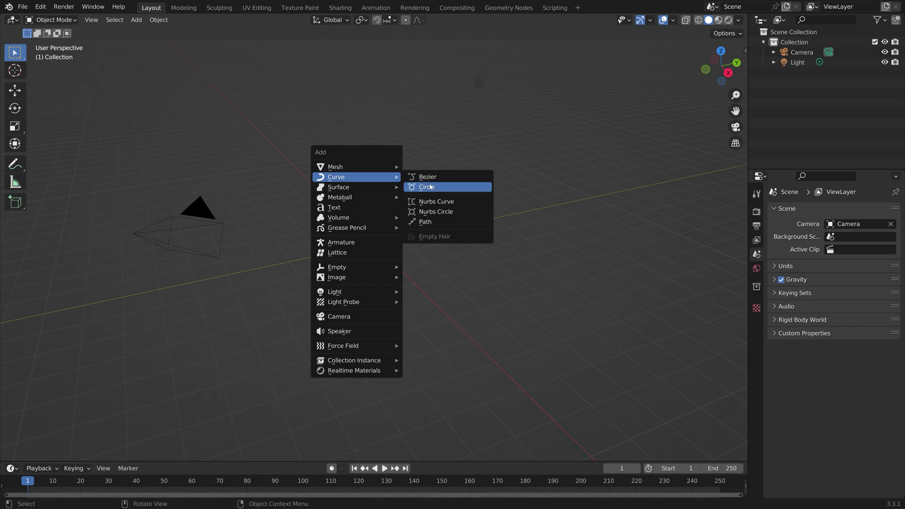
click(430, 187)
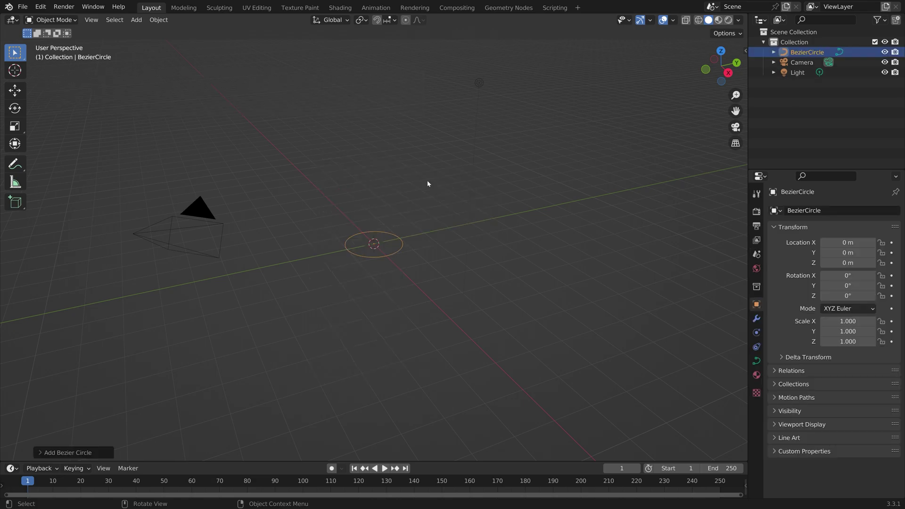
In the top view, edit the Bezier circle and rotate its control point on the positive X side 60° about the X axis
key(KP_7)
scroll(393, 230, up, 7)
key(Tab)
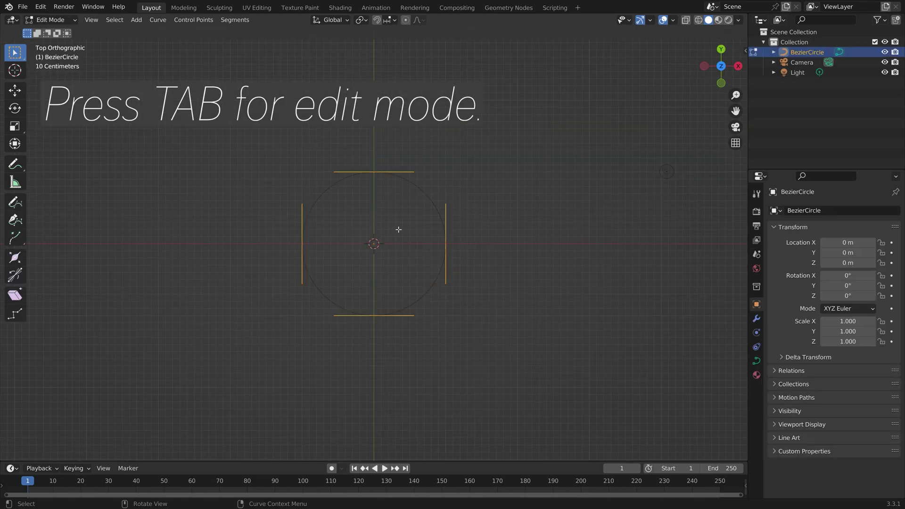
click(443, 239)
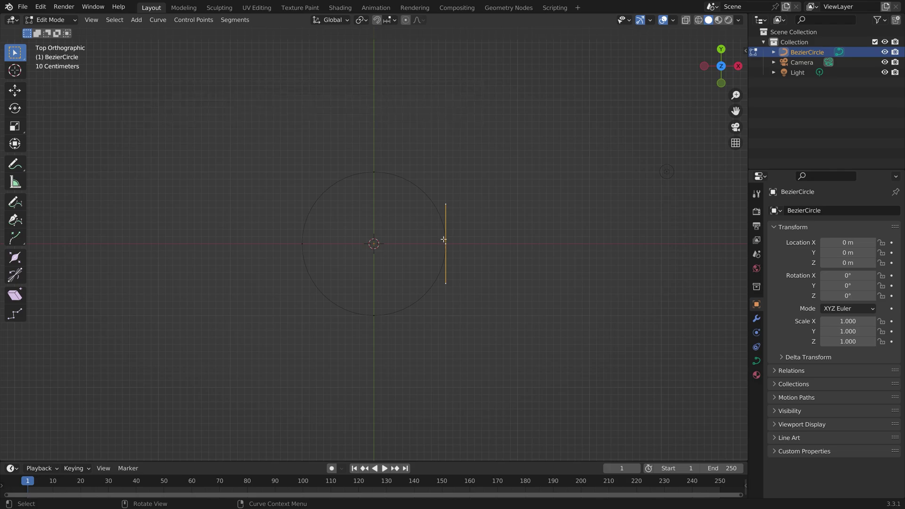
text(rx)
text(60)
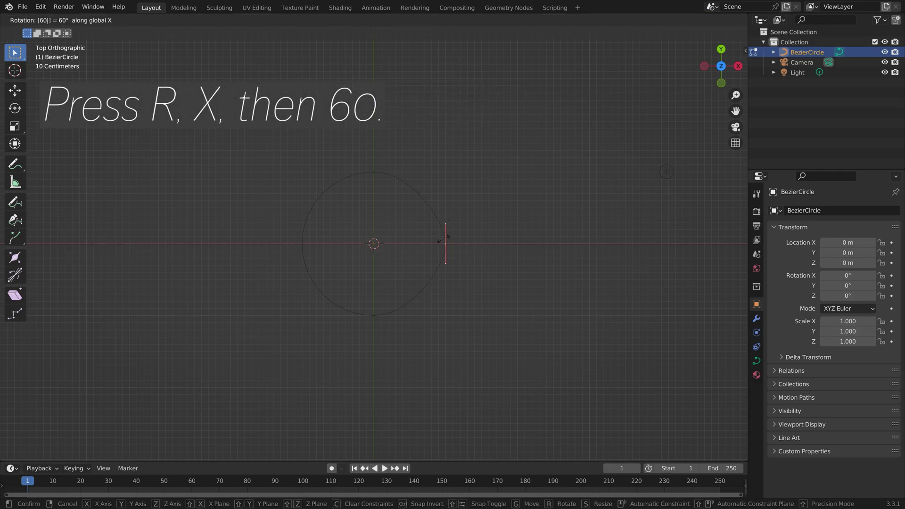
key(Return)
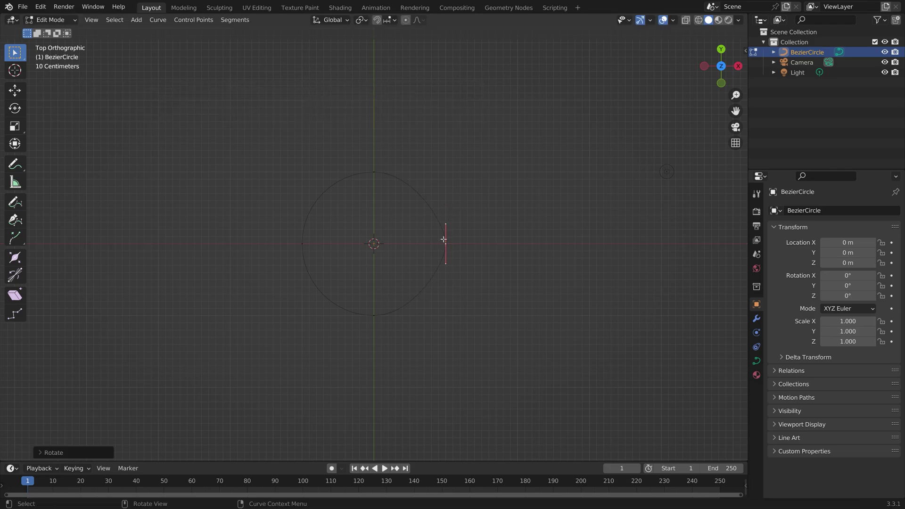
Rotate the circle's control point on the negative Y side 60° about the Y axis
click(373, 314)
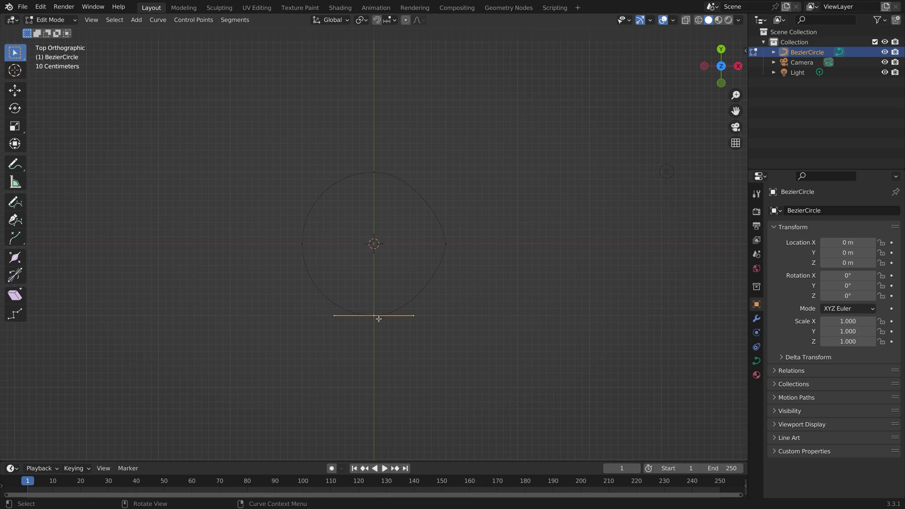
text(ry)
text(60)
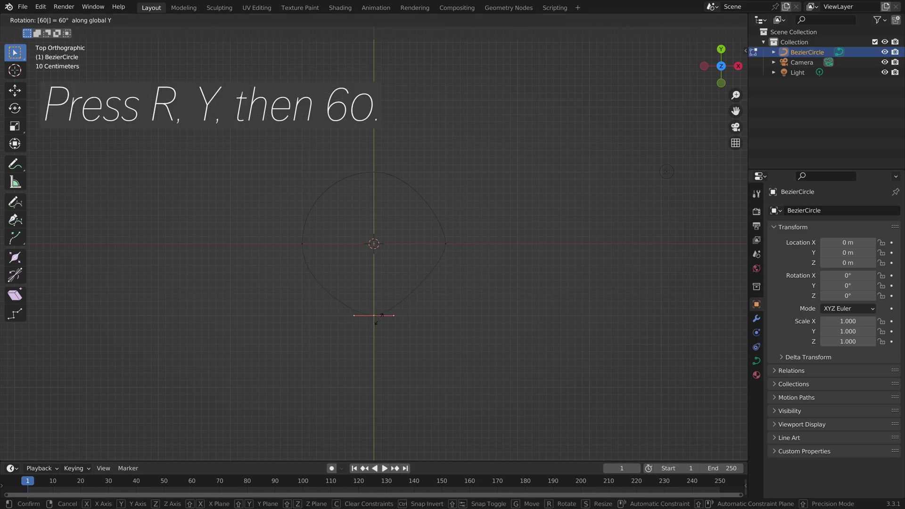
key(Return)
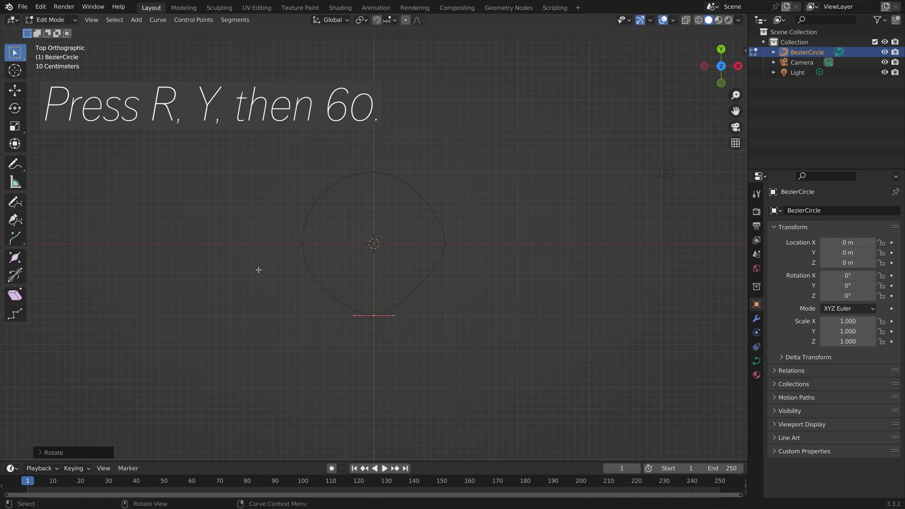
Rotate the circle's control point on the negative X side -60° about the X axis
click(301, 243)
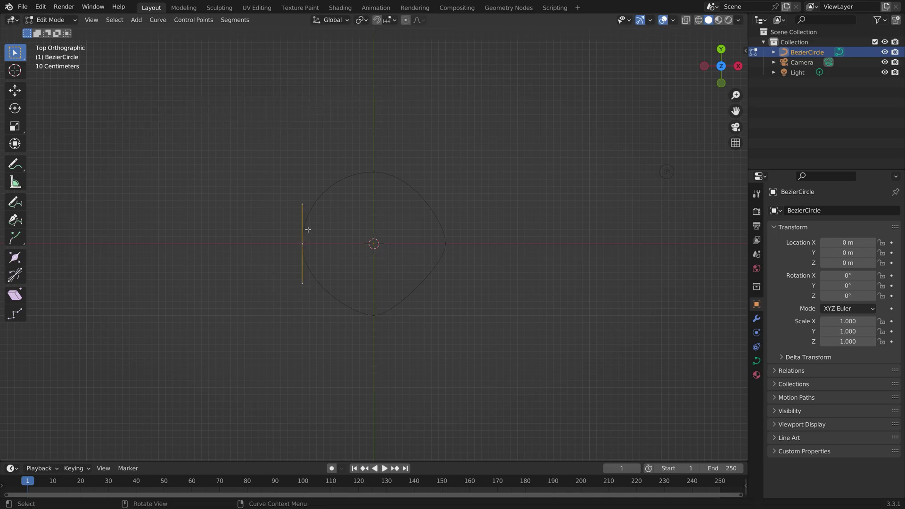
text(rx)
text(-60)
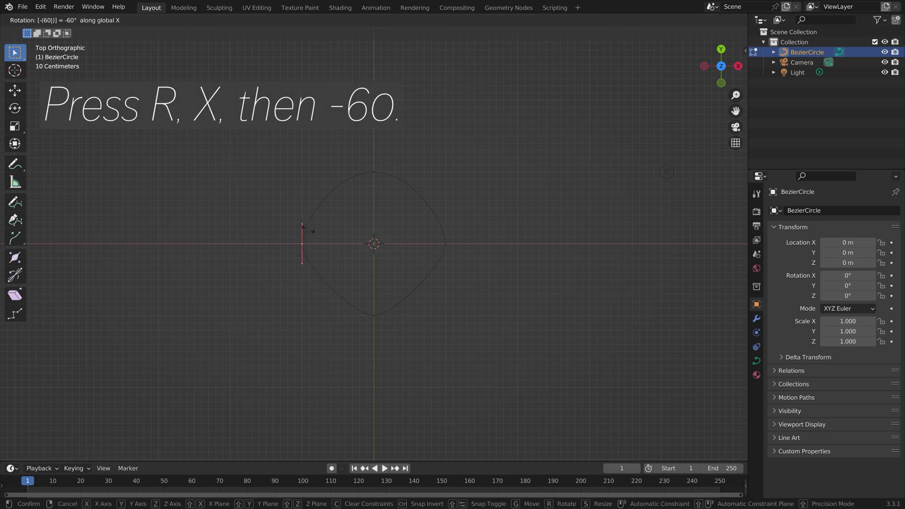
key(Return)
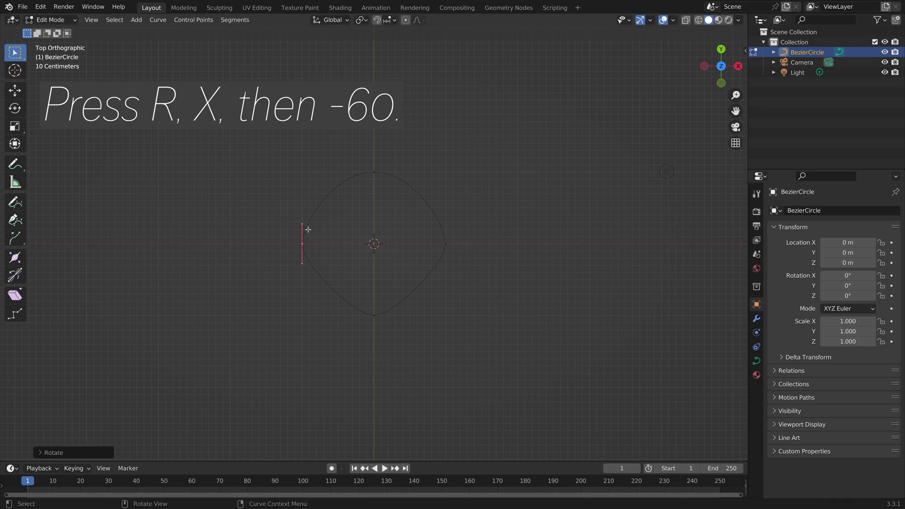
Rotate the circle's control point on the positive Y side -60° about the Y axis and return to Object Mode
click(376, 171)
text(ry-60)
key(Return)
middle_drag(412, 292, 472, 219)
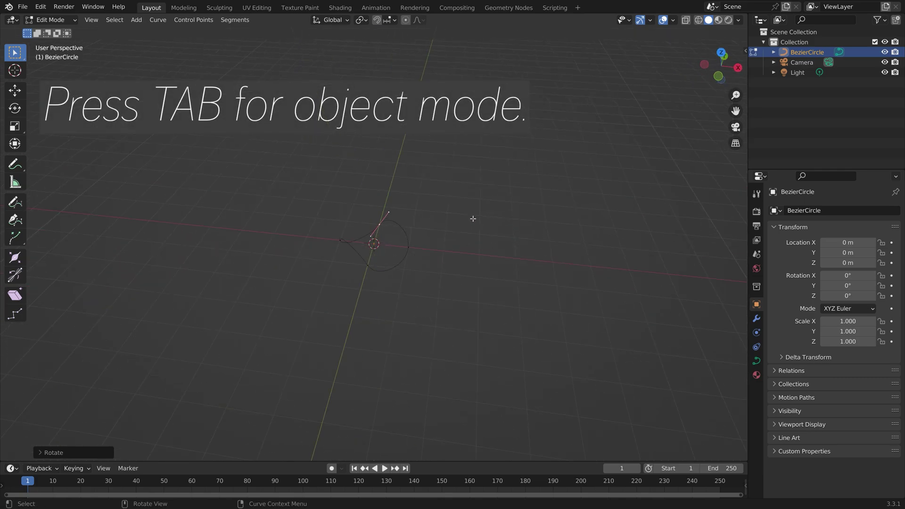
key(Tab)
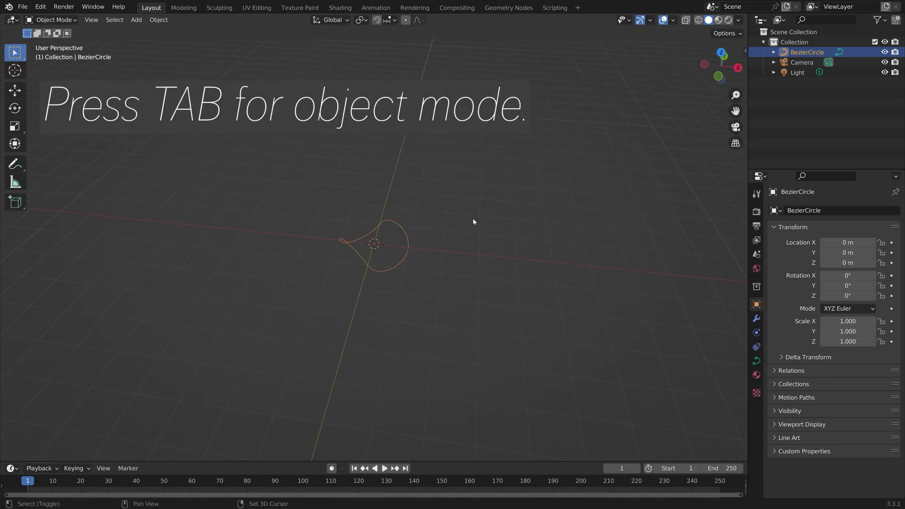
Add a second Bezier circle and move it about 7.48 m along the X axis, away from the bent curve
key(shift+a)
mouse_move(473, 219)
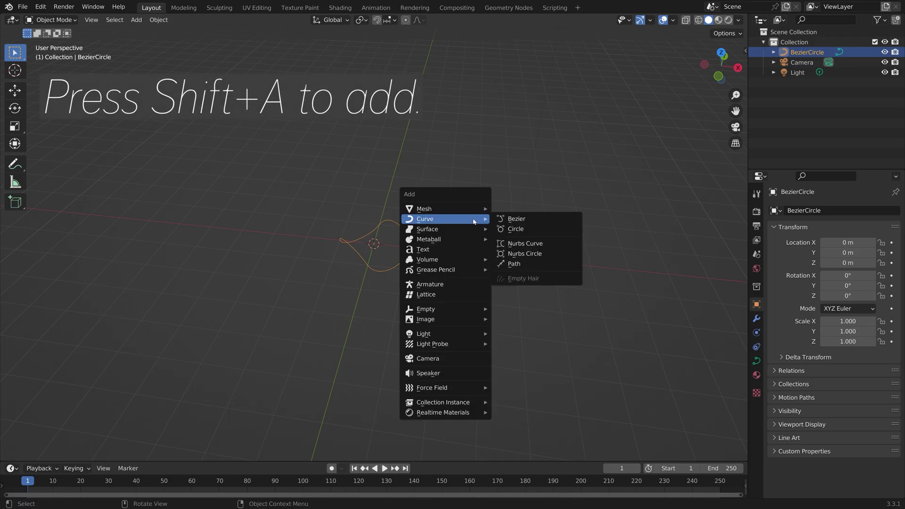
click(503, 233)
key(g)
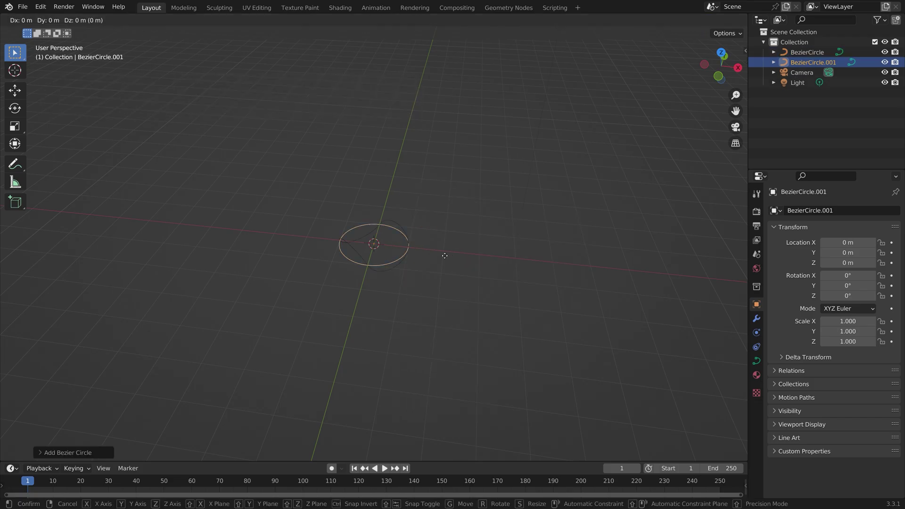
key(x)
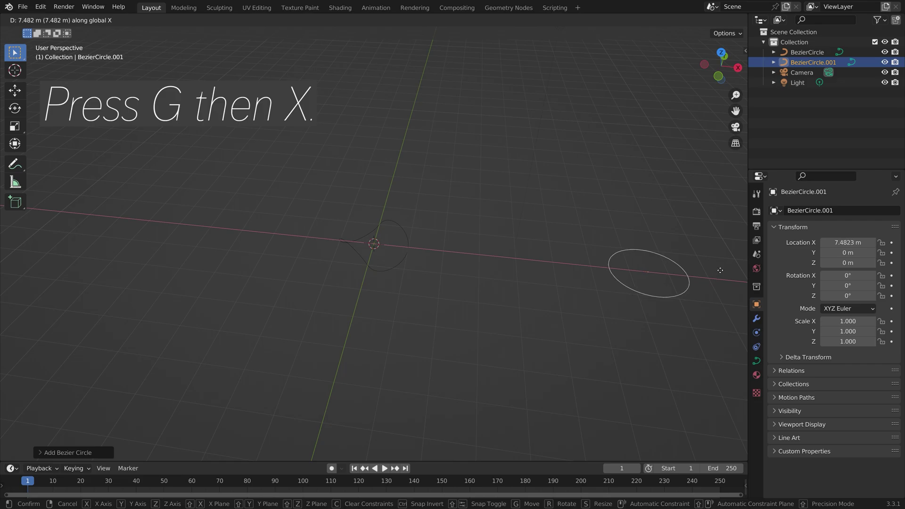
click(719, 271)
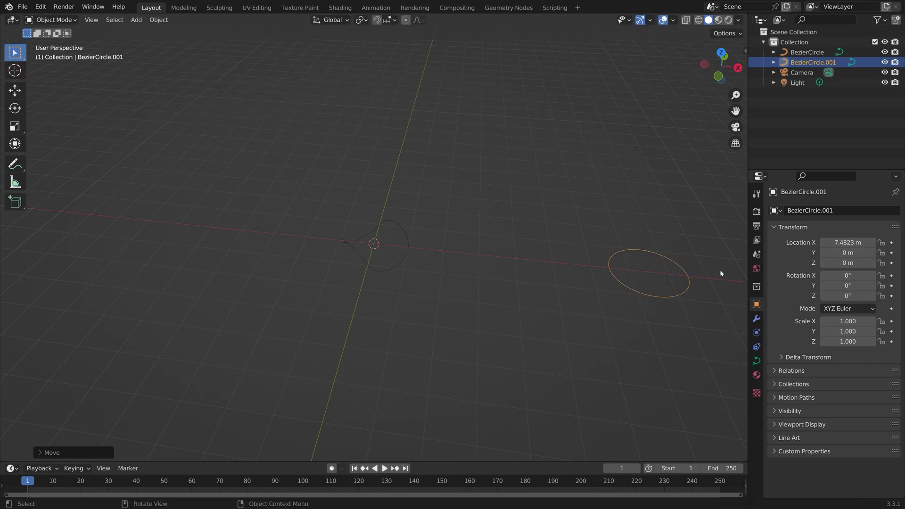
Set the bent curve's bevel to Object and pick the second Bezier circle as its bevel object
click(407, 232)
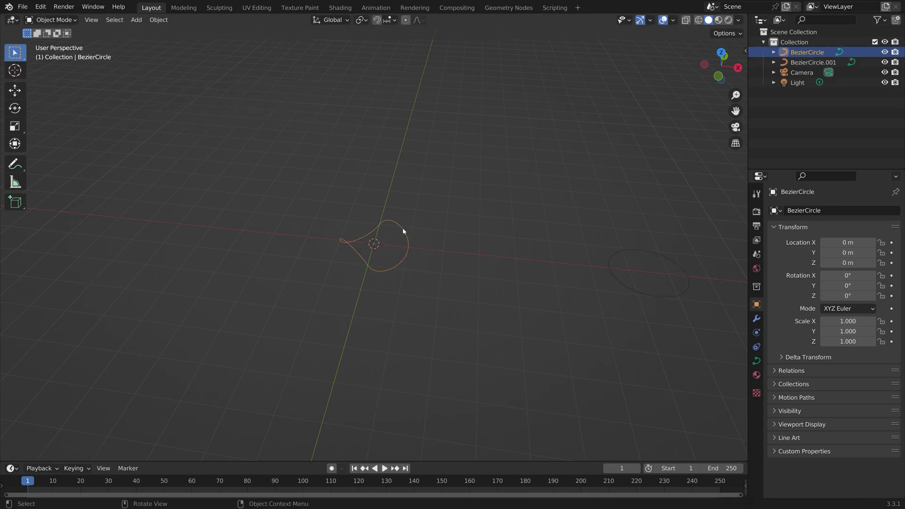
click(756, 360)
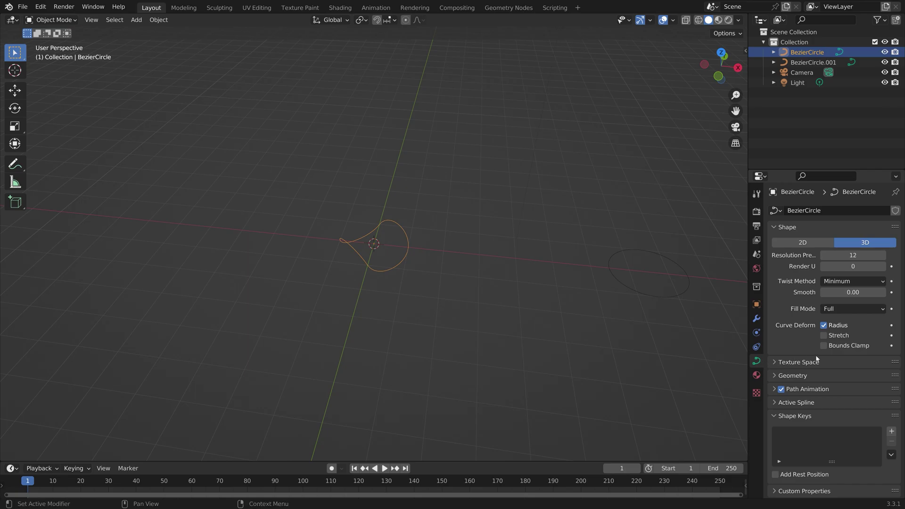
click(776, 375)
scroll(782, 375, down, 3)
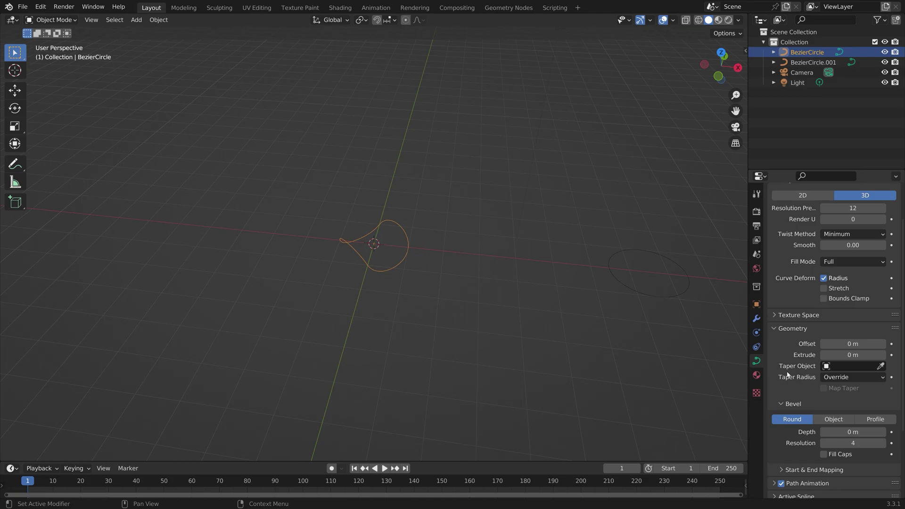
click(833, 419)
click(880, 431)
click(679, 292)
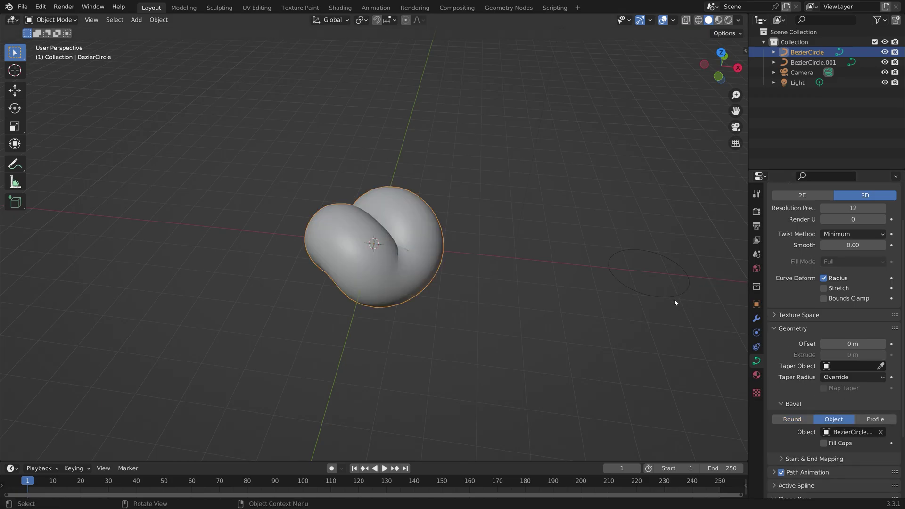
Scale the second Bezier circle down to about 0.27 to thin the chain link
click(675, 299)
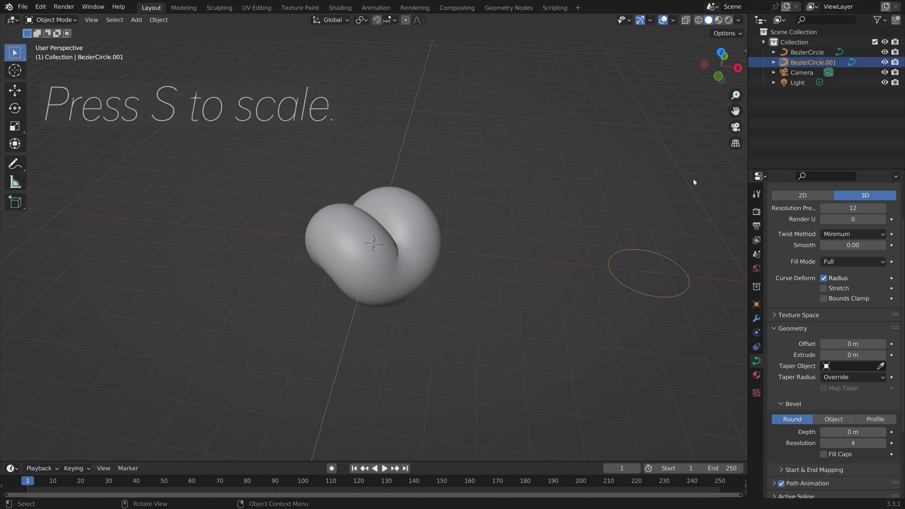
key(s)
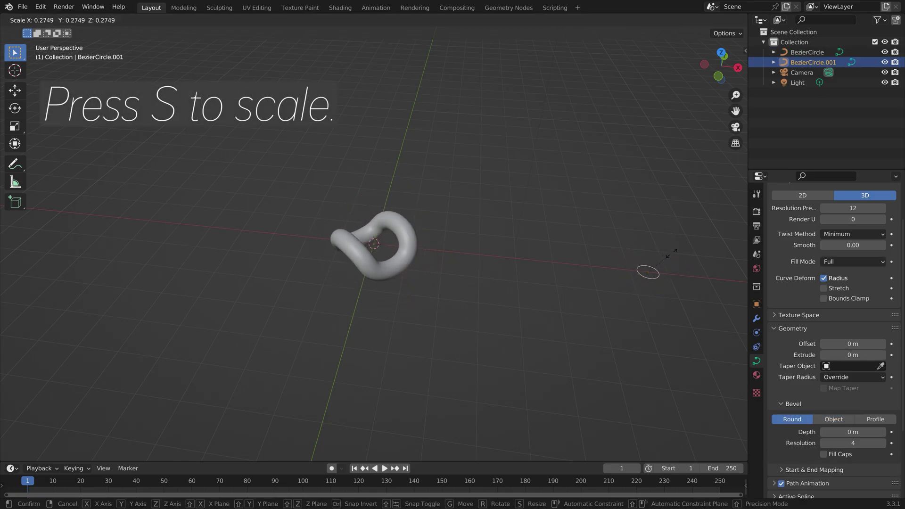
click(666, 249)
scroll(441, 270, up, 4)
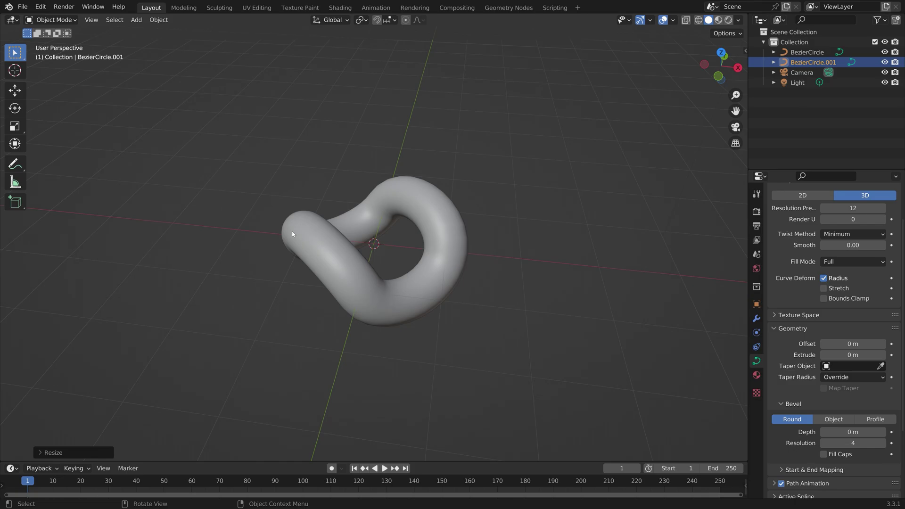
Save the project as tut.blend in the Cuban chain folder
click(22, 6)
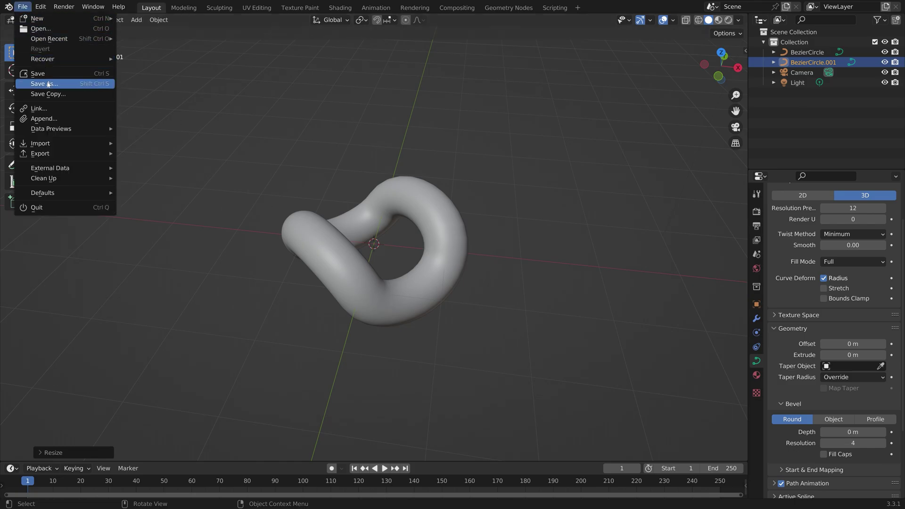
click(49, 83)
click(366, 387)
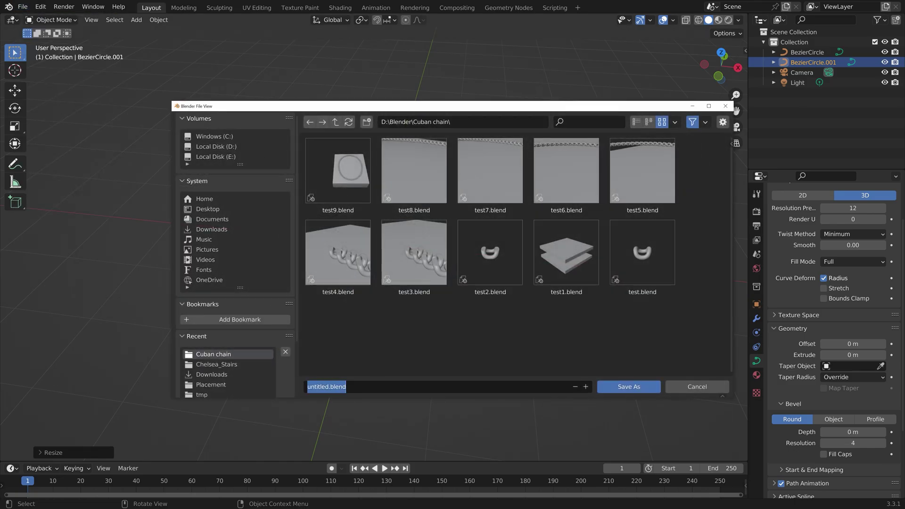
text(tut)
key(Return)
key(Return)
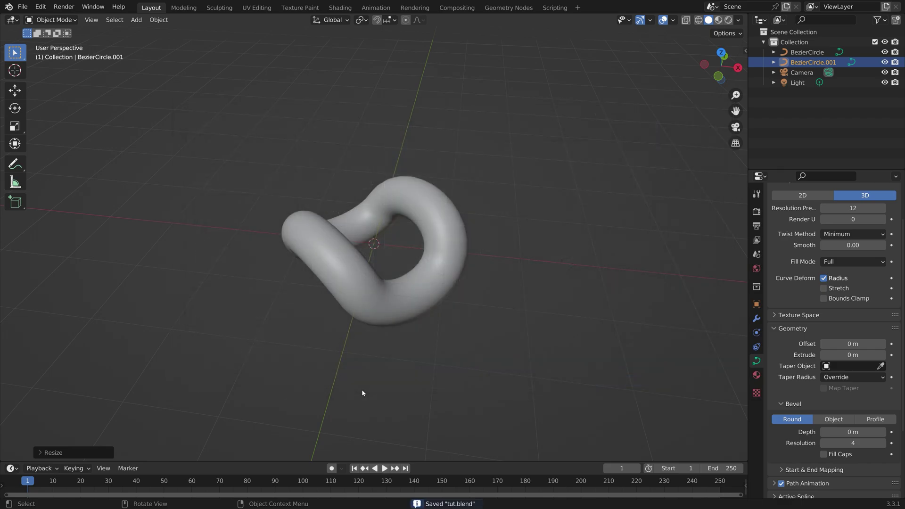
Convert the beveled chain link curve to a mesh
click(420, 202)
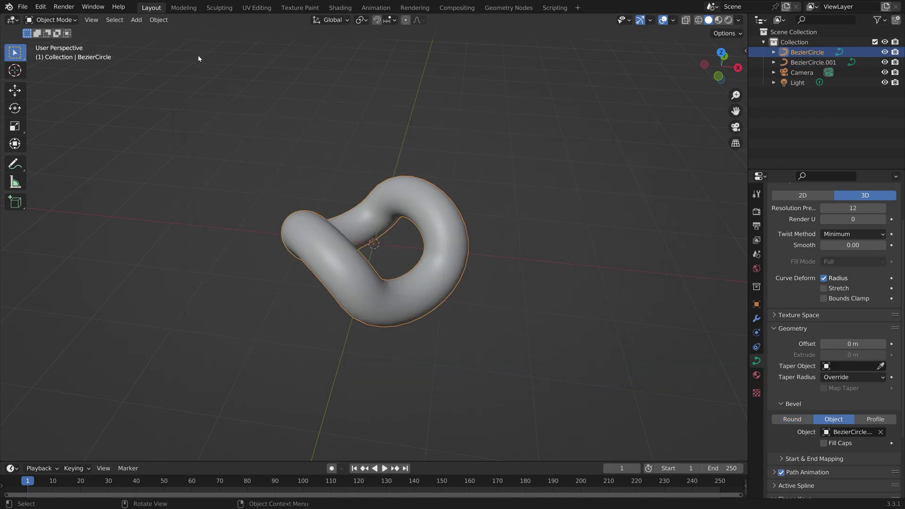
click(163, 22)
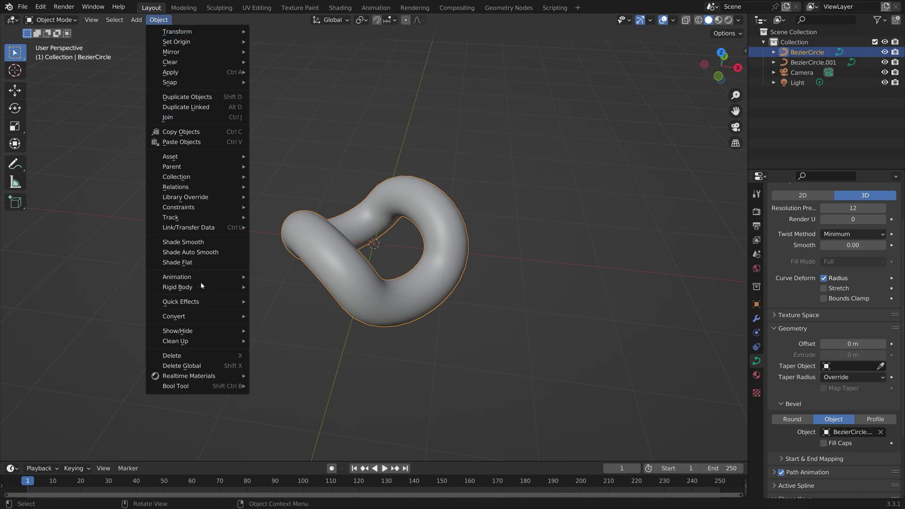
mouse_move(203, 321)
click(275, 327)
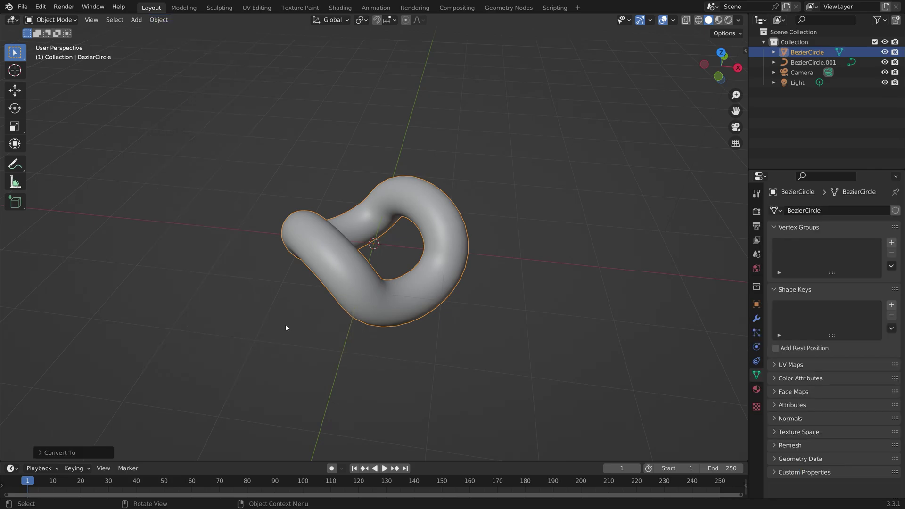
scroll(471, 322, down, 4)
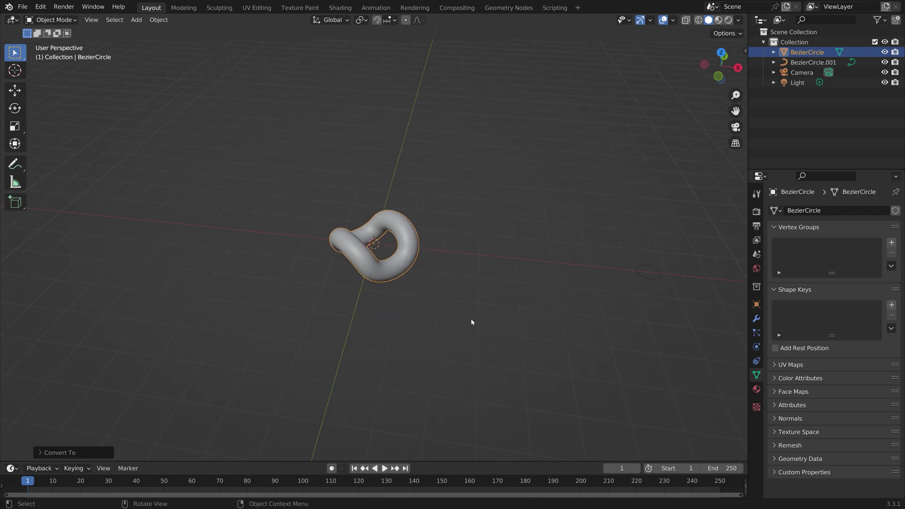
Delete the small second Bezier circle used as the bevel profile and select the chain link
click(660, 276)
key(Delete)
scroll(522, 269, up, 3)
click(437, 226)
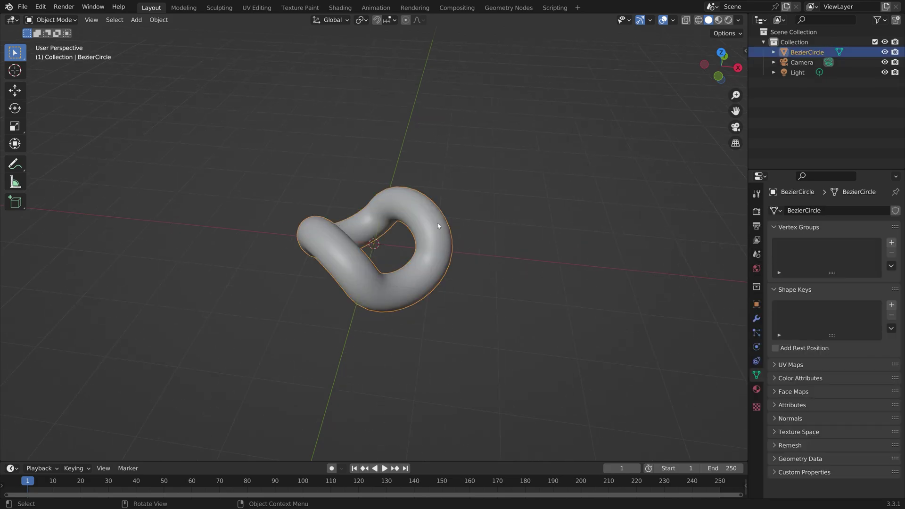
Add a Subdivision Surface modifier to the chain link and shade the link smooth
click(755, 318)
click(804, 210)
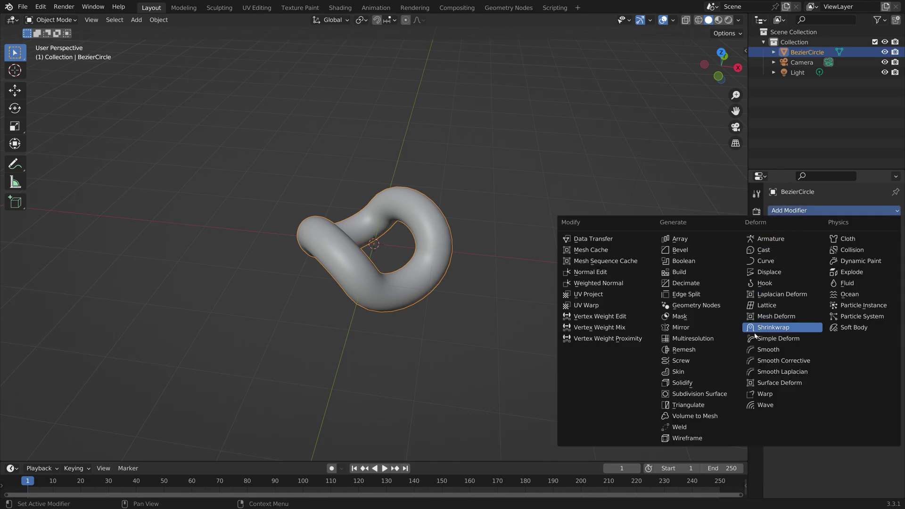
click(699, 394)
scroll(323, 229, up, 2)
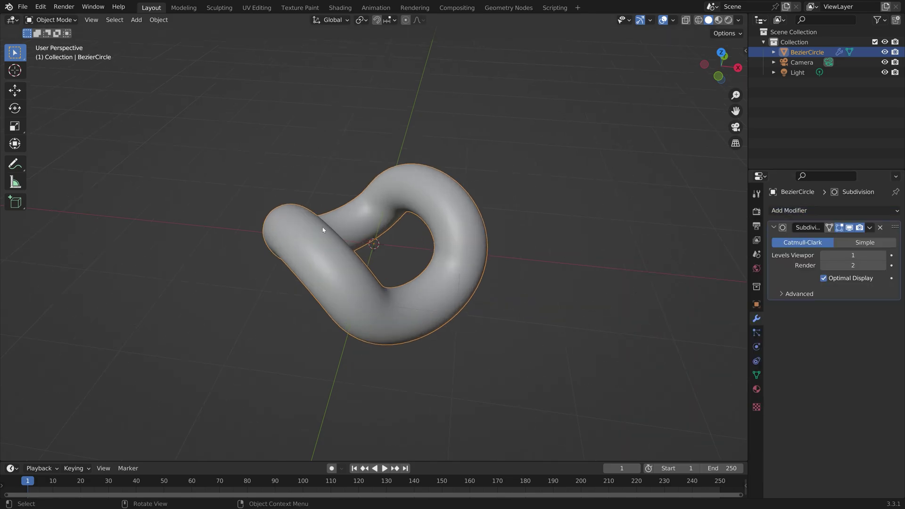
click(158, 20)
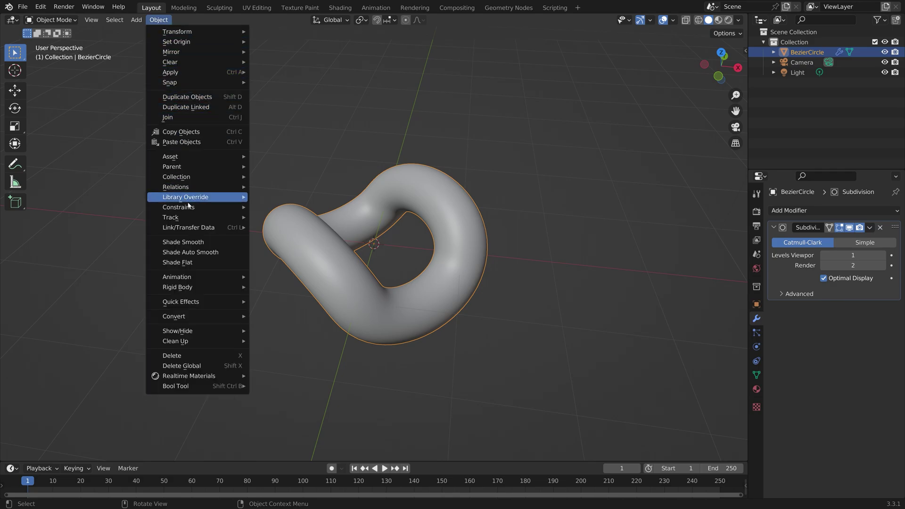
click(205, 243)
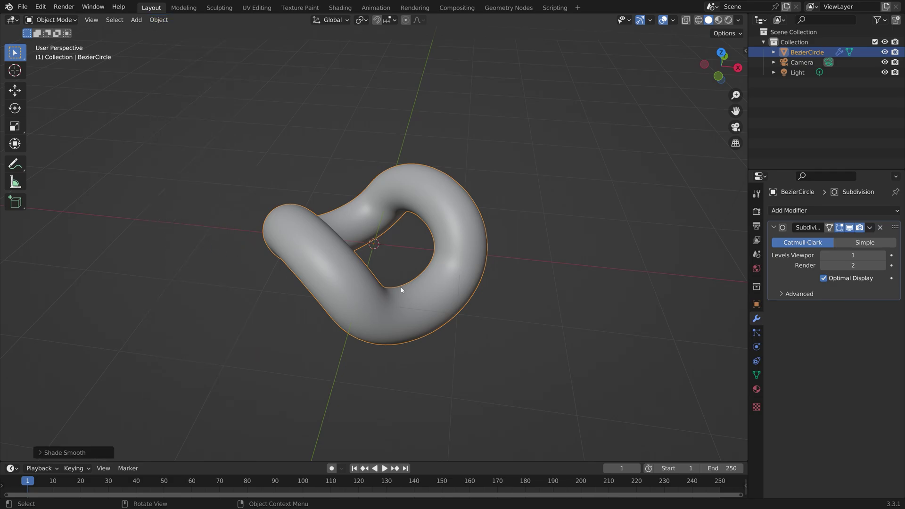
Apply the Subdivision modifier on the chain link
middle_drag(402, 290, 410, 263)
click(869, 228)
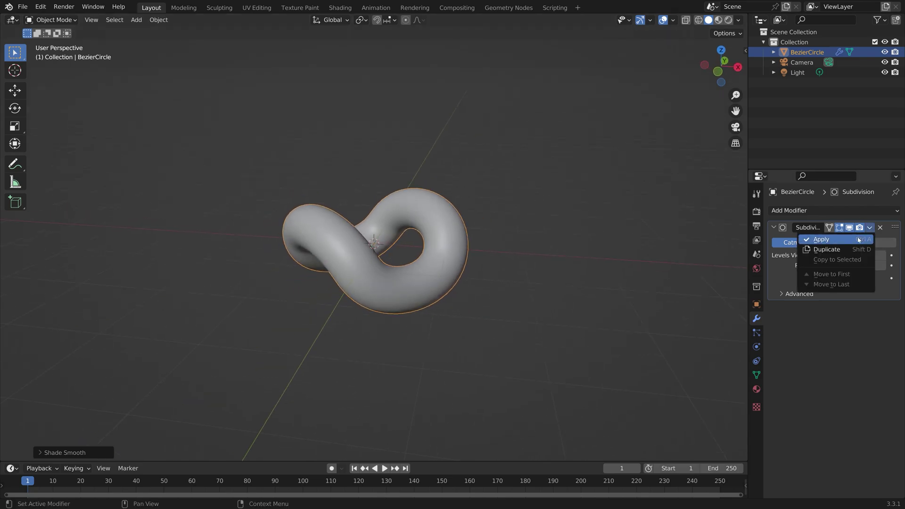
click(822, 238)
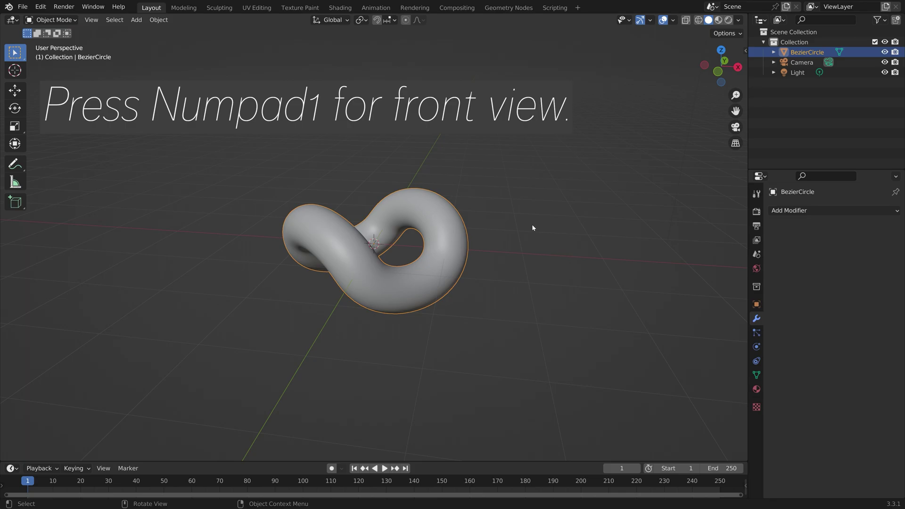
Switch to the front view and add a mesh cube at the centre of the chain link
key(KP_1)
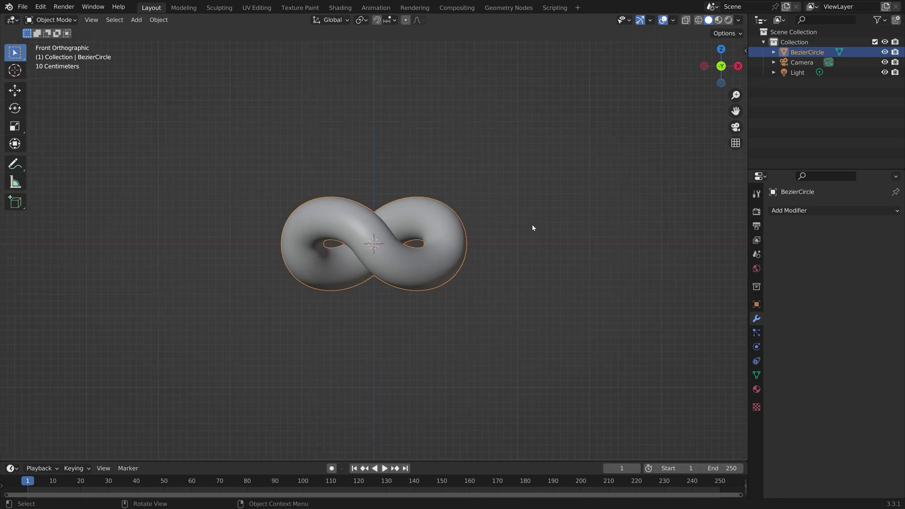
scroll(420, 232, up, 3)
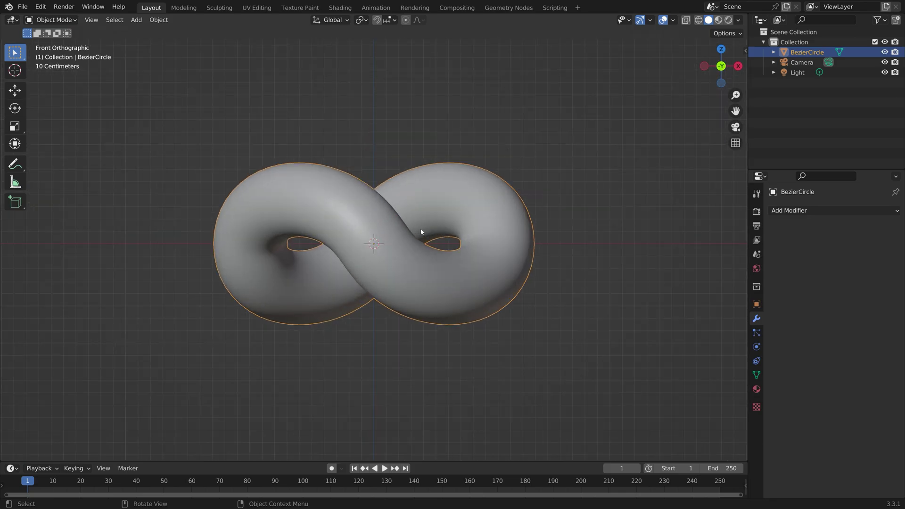
key(shift)
key(shift+a)
mouse_move(415, 219)
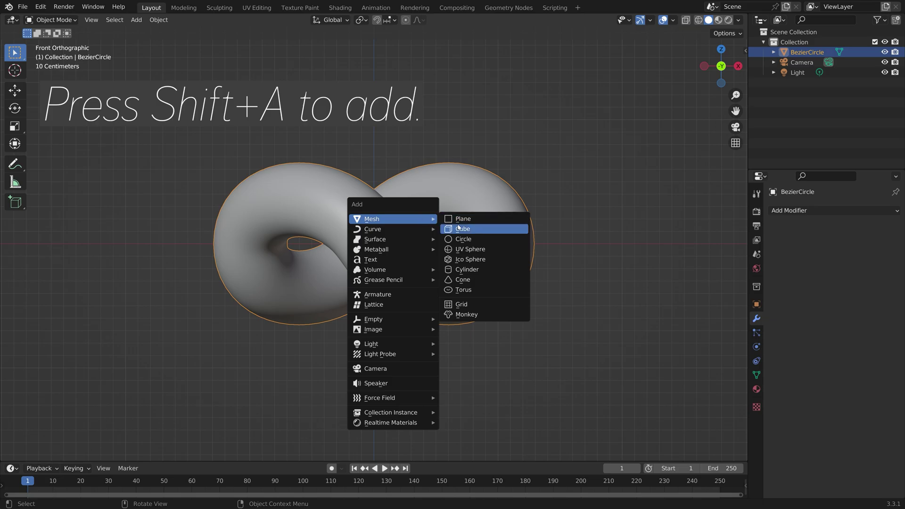
click(458, 228)
Scale the cube into a slab: flatten it along Z and widen it in X and Y beyond the link's ends
scroll(493, 210, down, 4)
key(s)
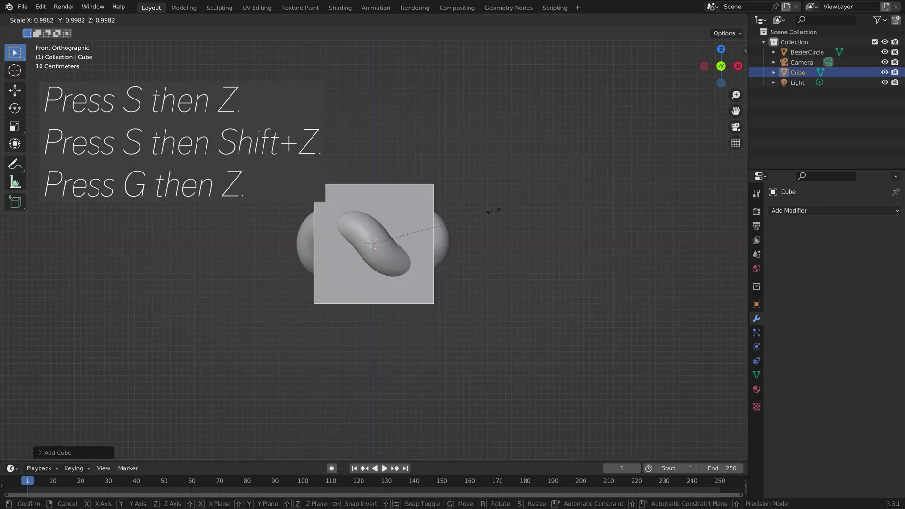
key(z)
click(403, 241)
key(s)
key(shift+z)
click(435, 247)
Move the slab up about 0.6 m along Z so that it overlaps the top of the link
key(g)
key(z)
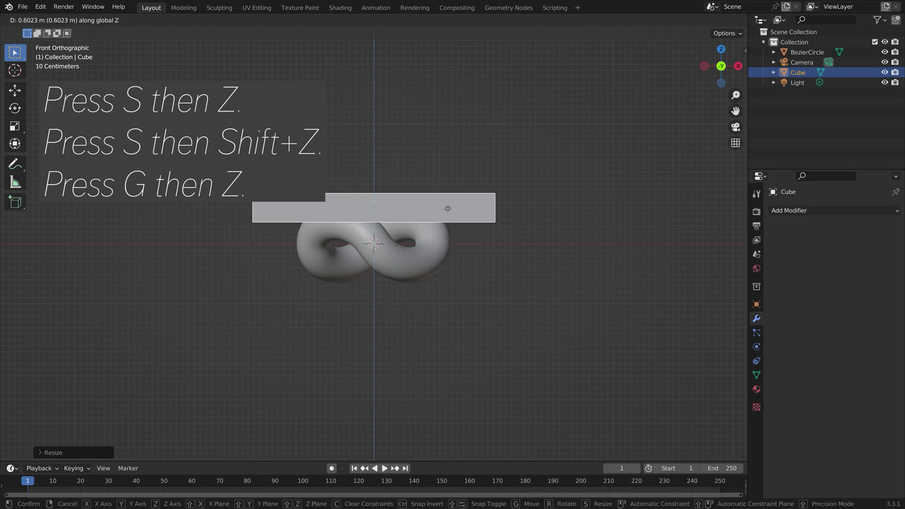
click(447, 208)
Add a Mirror modifier to the slab, mirroring only on Z with BezierCircle as the mirror object
click(788, 211)
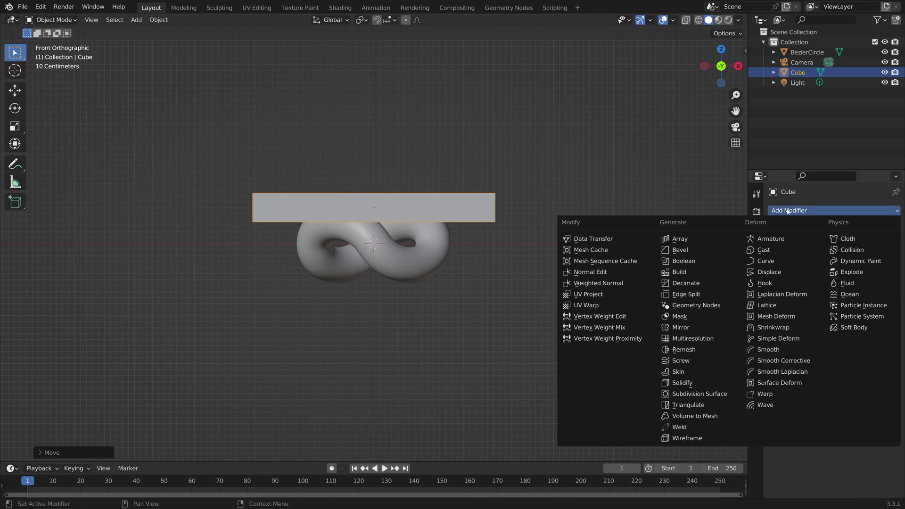
click(773, 213)
click(789, 214)
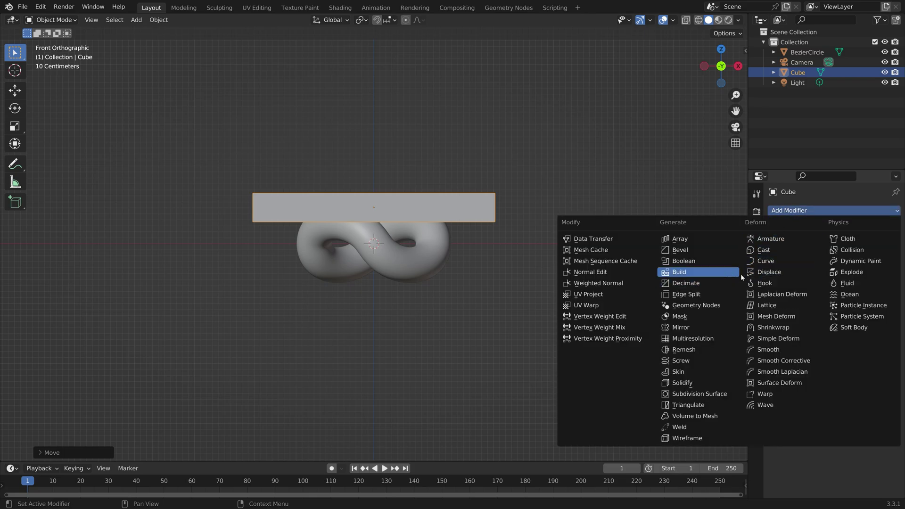
click(697, 327)
click(874, 242)
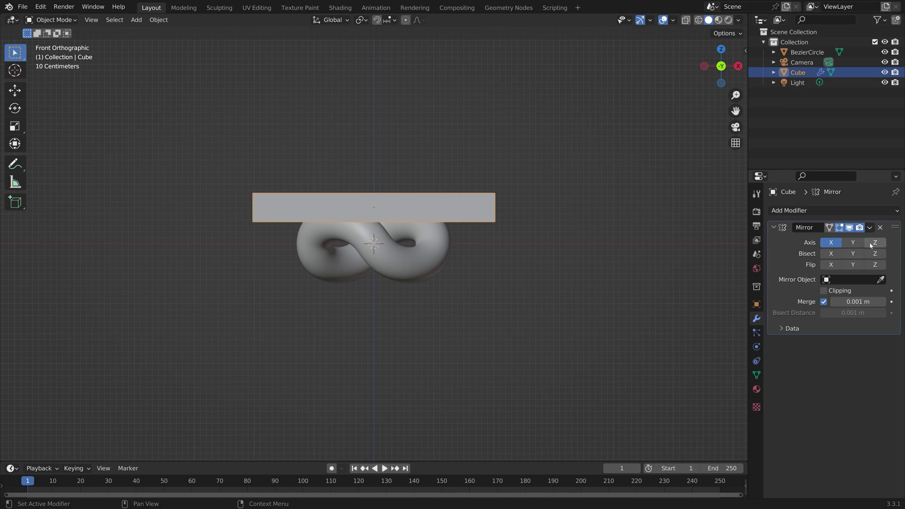
click(830, 242)
click(880, 280)
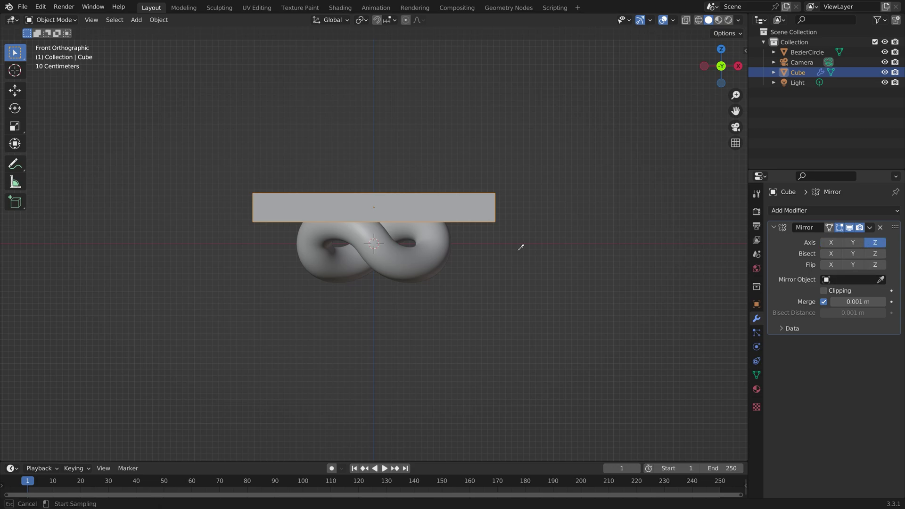
click(448, 246)
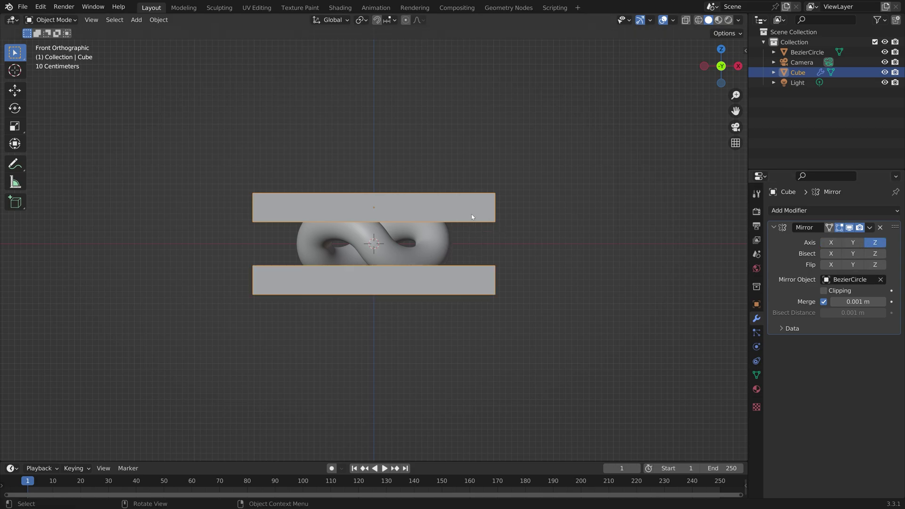
Move the slab about 0.12 m farther up along Z to reduce its overlap with the link
key(g)
key(z)
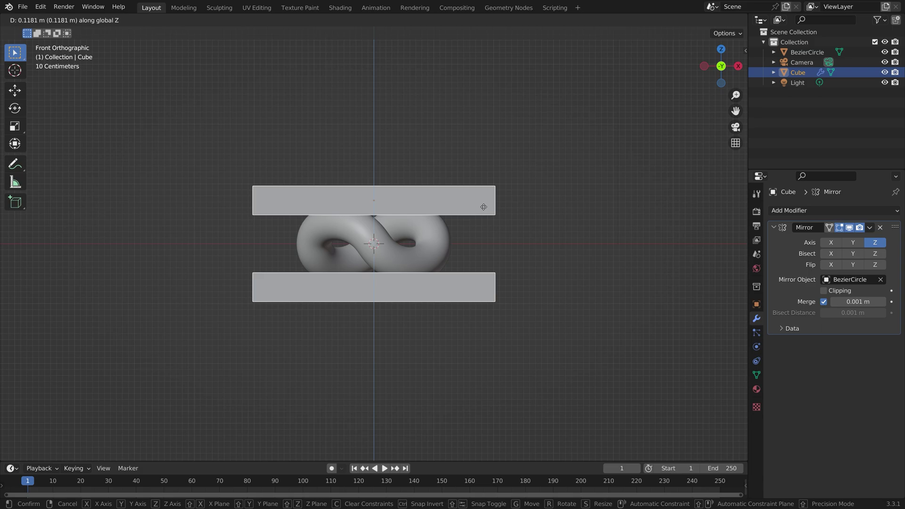
click(484, 207)
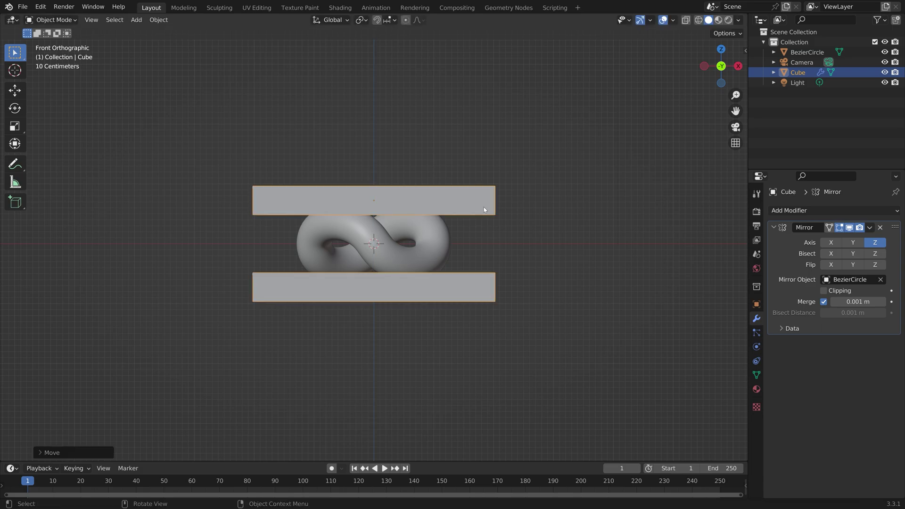
Save the project with the mirrored slabs as a new file
key(ctrl+shift+s)
click(585, 386)
click(607, 387)
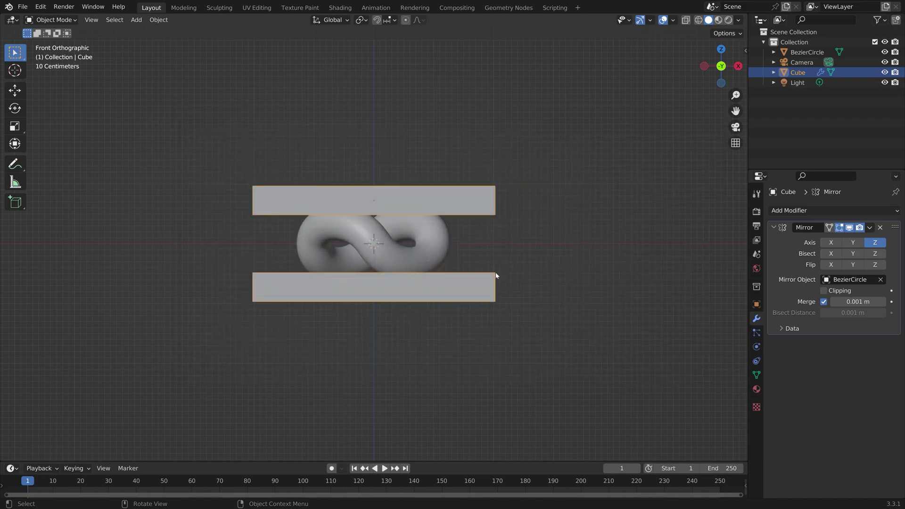
Lower the upper slab about 0.03 m along Z and apply its Mirror modifier
key(g)
key(z)
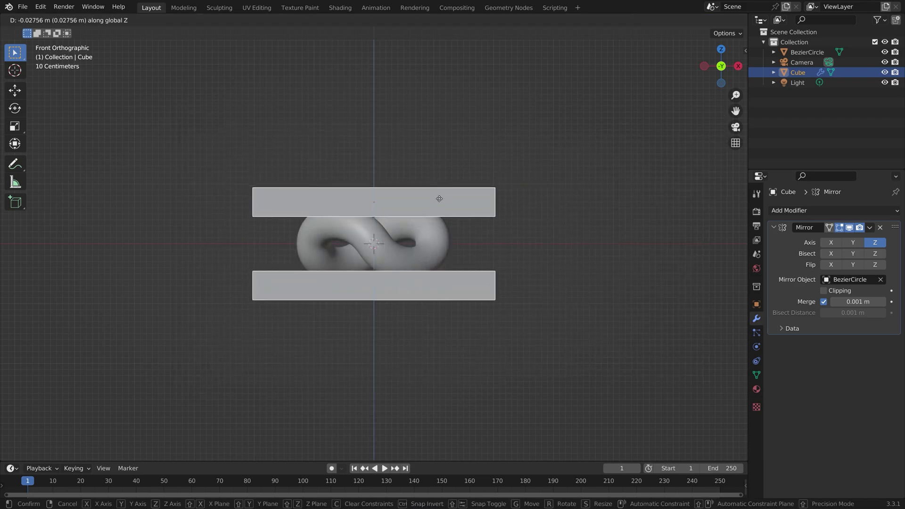
click(440, 199)
click(869, 227)
click(822, 238)
Cut the slabs from the chain link with a Boolean Difference modifier targeting Cube, and apply the modifier
click(806, 52)
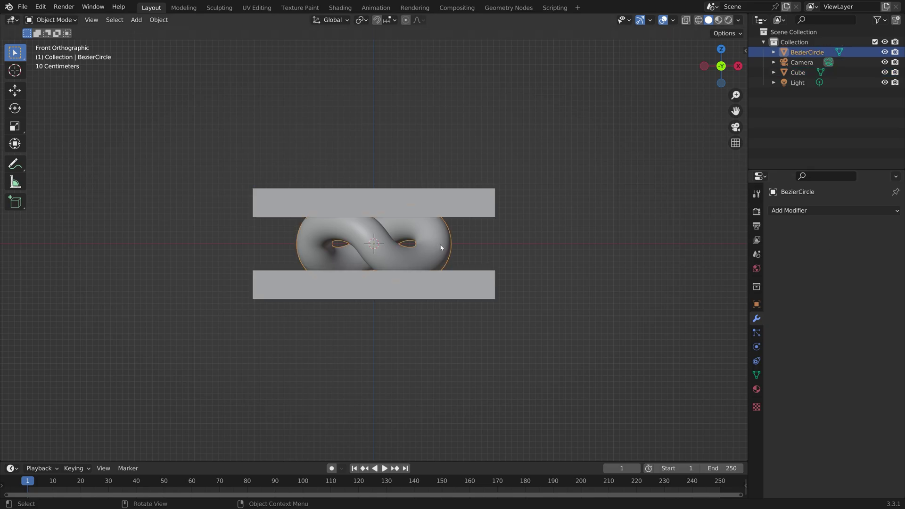
click(807, 211)
click(683, 260)
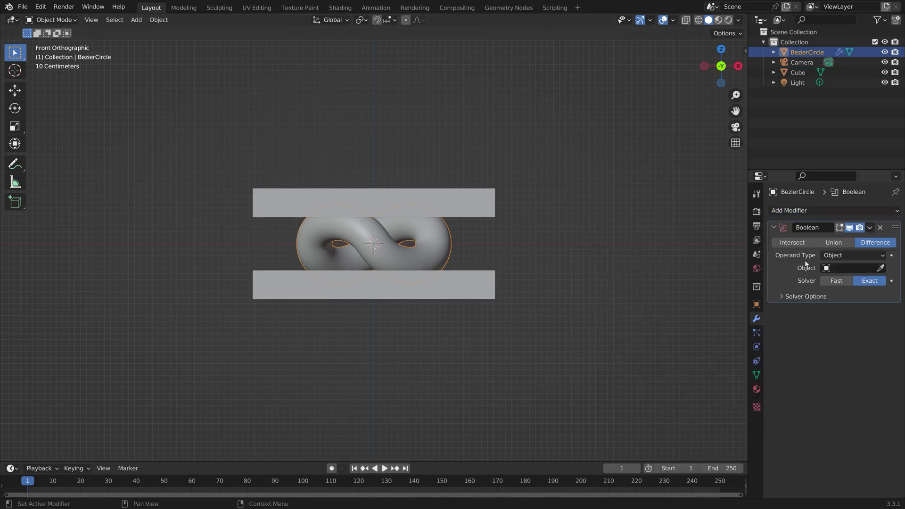
click(880, 268)
click(452, 199)
click(869, 227)
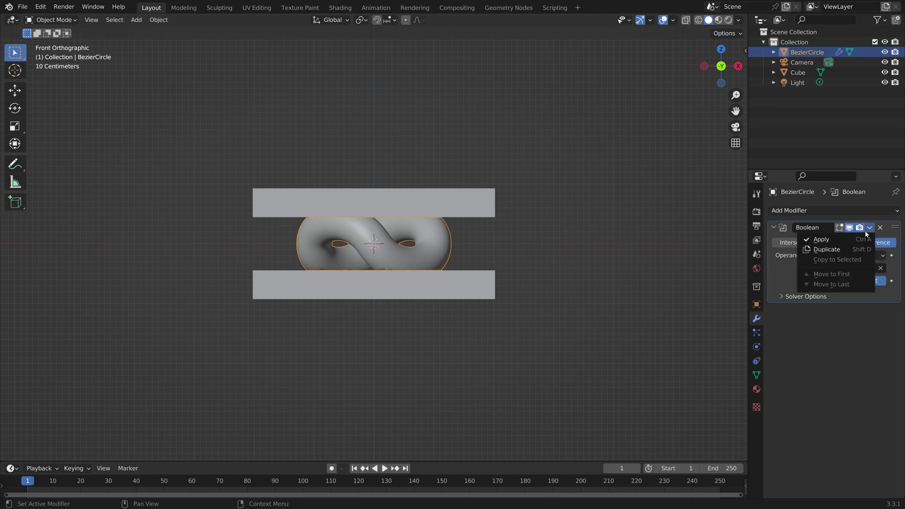
click(843, 239)
Delete the cutting slabs and select the flattened chain link
click(464, 205)
key(x)
click(465, 205)
middle_drag(465, 205, 443, 232)
click(443, 233)
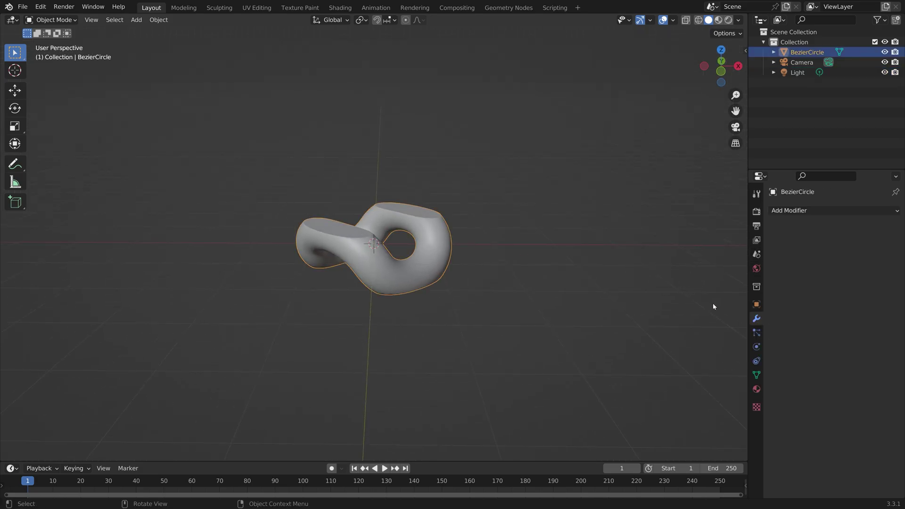
Enable Auto Smooth at 30° in the chain link's normals settings
click(757, 375)
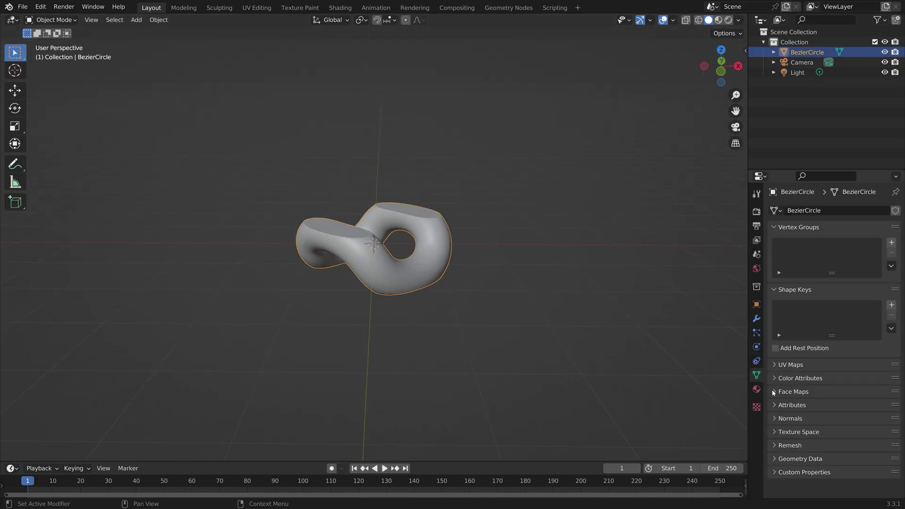
click(777, 418)
click(822, 433)
mouse_move(518, 273)
middle_down()
mouse_move(494, 259)
mouse_move(526, 251)
mouse_move(528, 277)
middle_up()
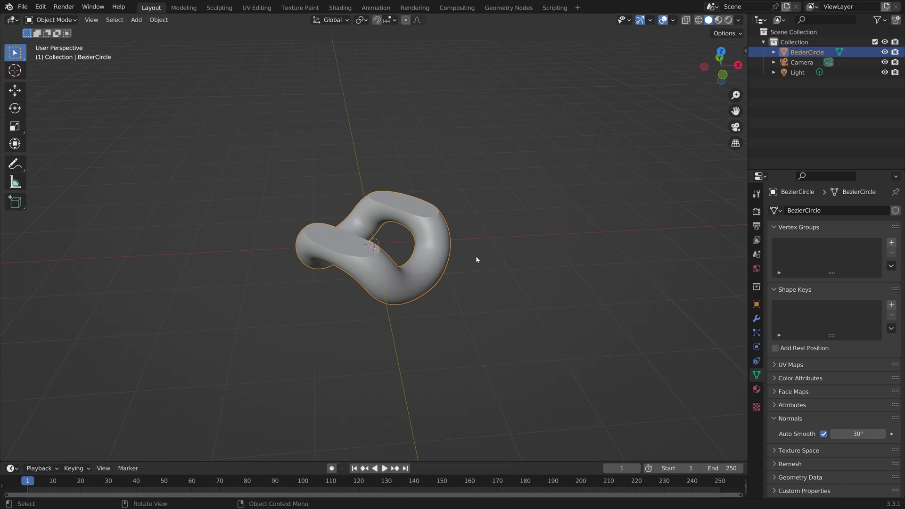
Save the project with the flattened chain link as another new file
key(ctrl+shift+s)
click(585, 387)
click(585, 387)
click(622, 387)
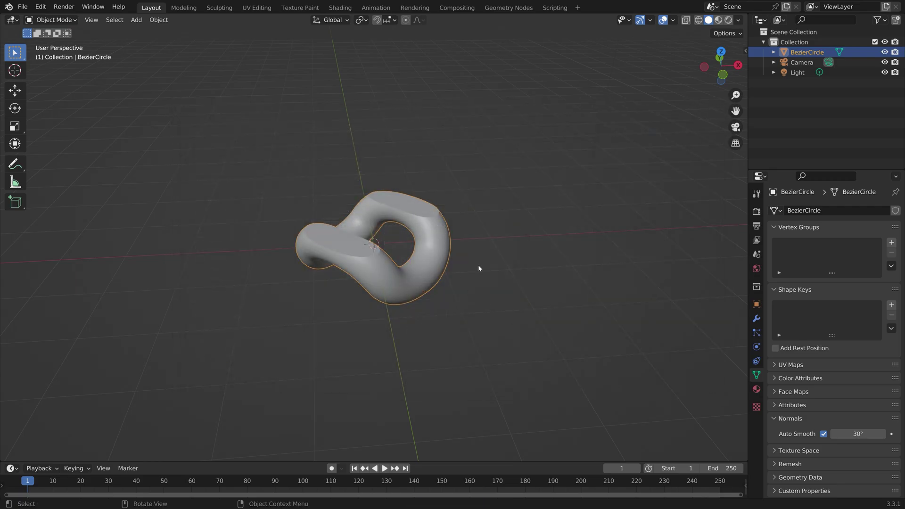
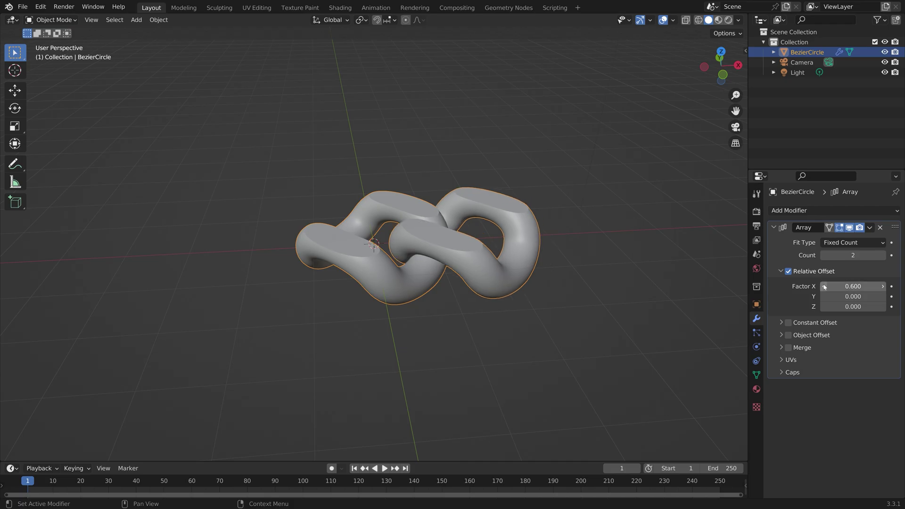
click(823, 287)
Set the chain Array modifier's relative X offset factor to 0.5 and its count to 15
middle_drag(578, 269, 440, 323)
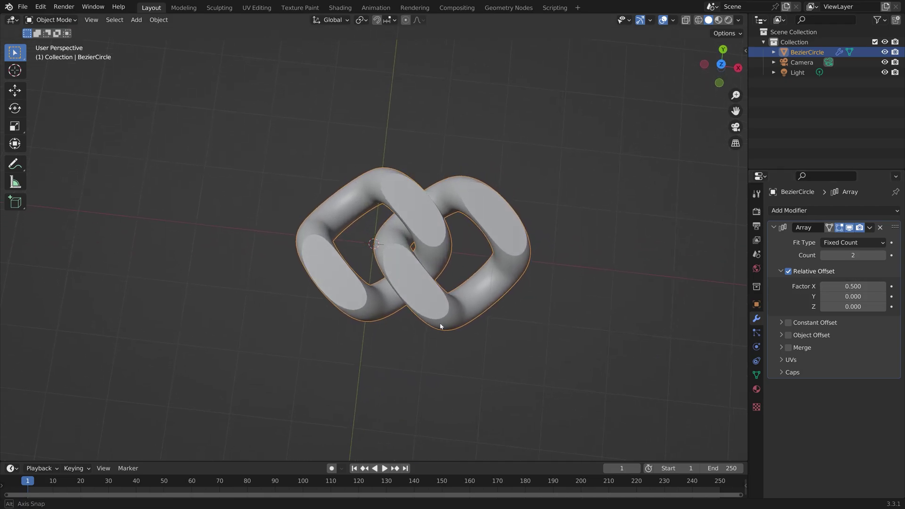
click(881, 255)
click(882, 256)
click(882, 255)
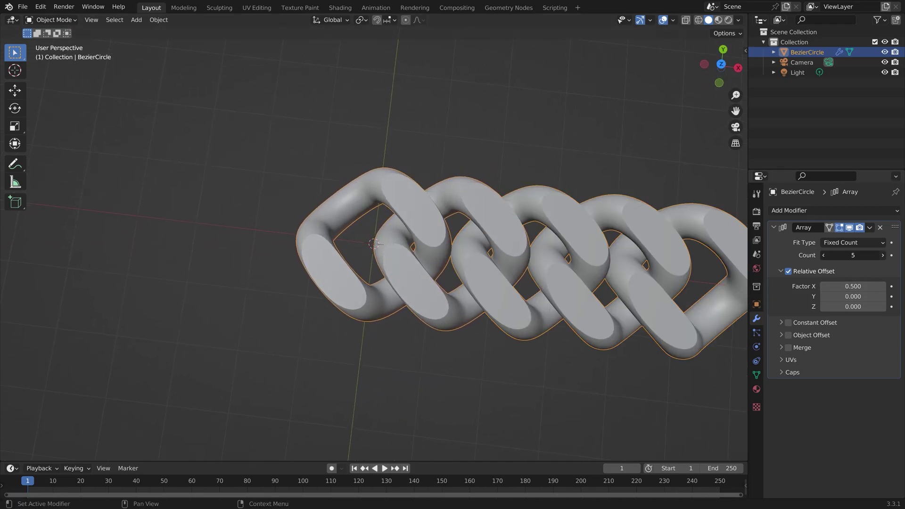
click(882, 255)
click(882, 256)
click(882, 255)
scroll(658, 298, down, 5)
middle_drag(658, 299, 608, 280)
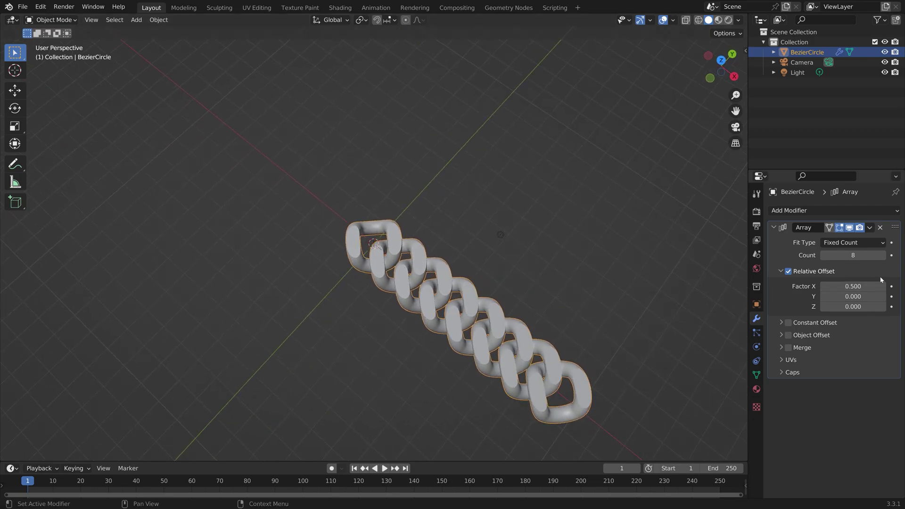
drag(880, 256, 904, 256)
scroll(545, 307, down, 5)
middle_drag(545, 307, 593, 310)
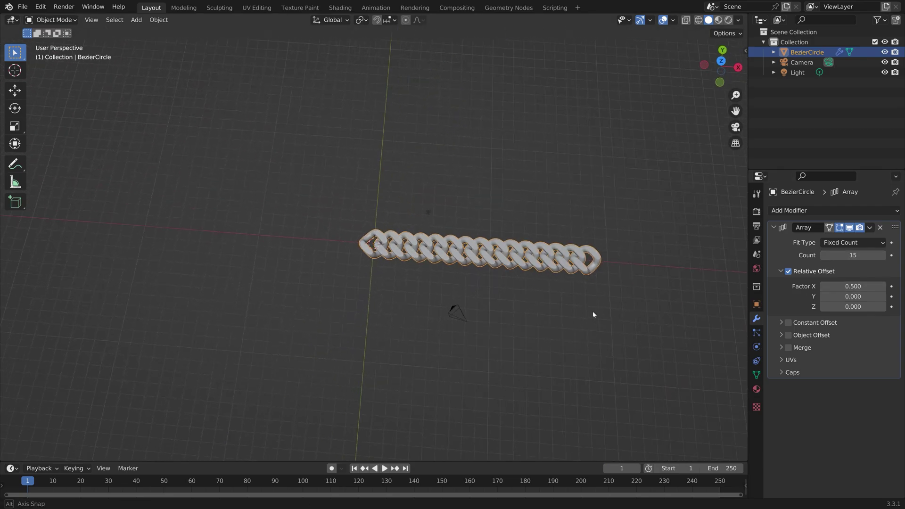
Set the Array modifier's relative X offset factor to 0.52 to loosen the spacing between links
scroll(510, 339, up, 5)
mouse_move(510, 341)
middle_down()
mouse_move(506, 353)
mouse_move(506, 343)
middle_up()
click(851, 286)
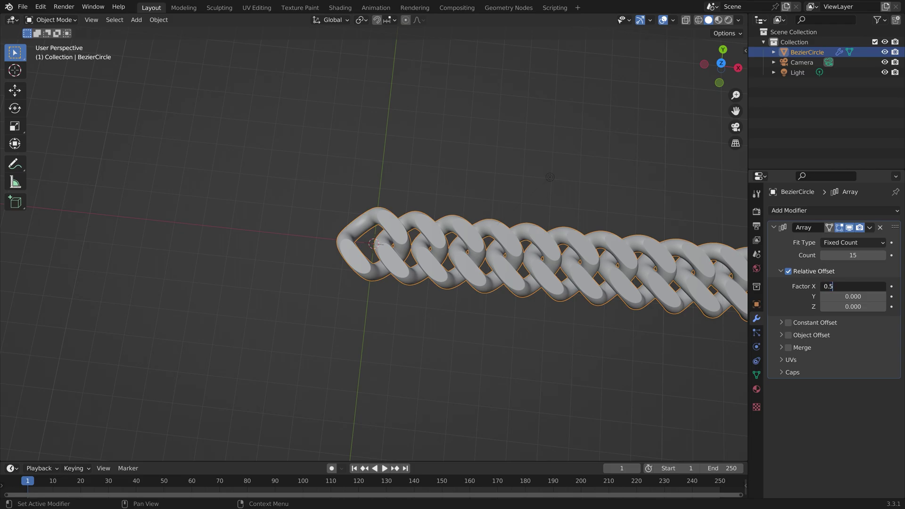
text(2)
key(Return)
Rescale the straight chain and extend it to 30 links with the Array count
shift+middle_drag(629, 295, 354, 284)
scroll(507, 295, down, 5)
key(s)
click(525, 239)
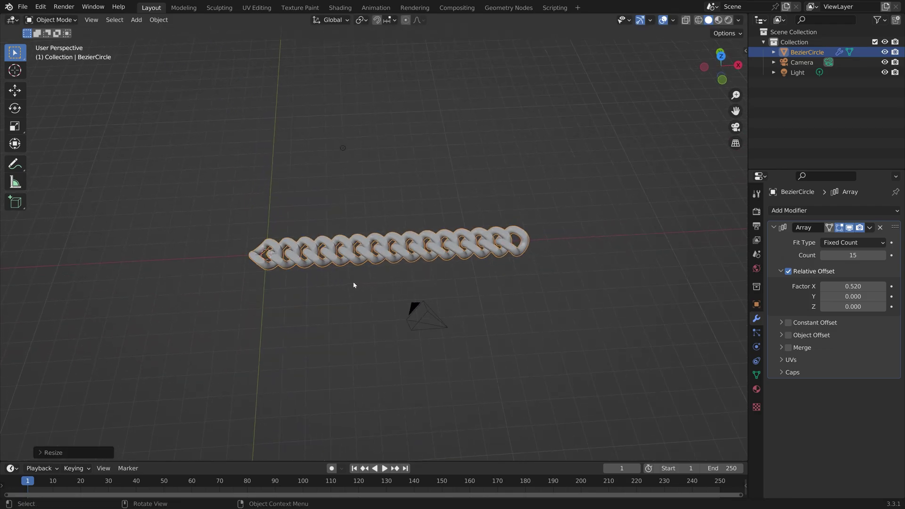
drag(852, 255, 885, 254)
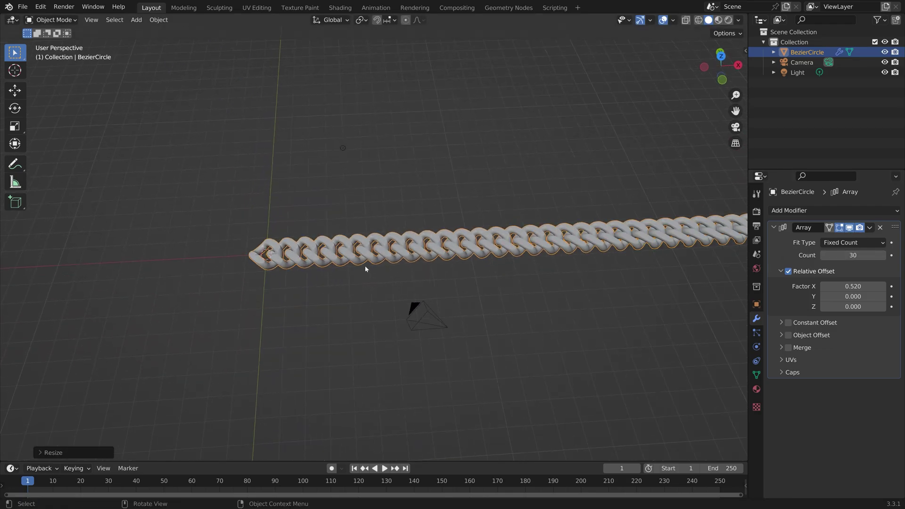
Add a Bezier circle at the origin and scale it up into a large necklace-sized ring
key(shift+a)
mouse_move(357, 267)
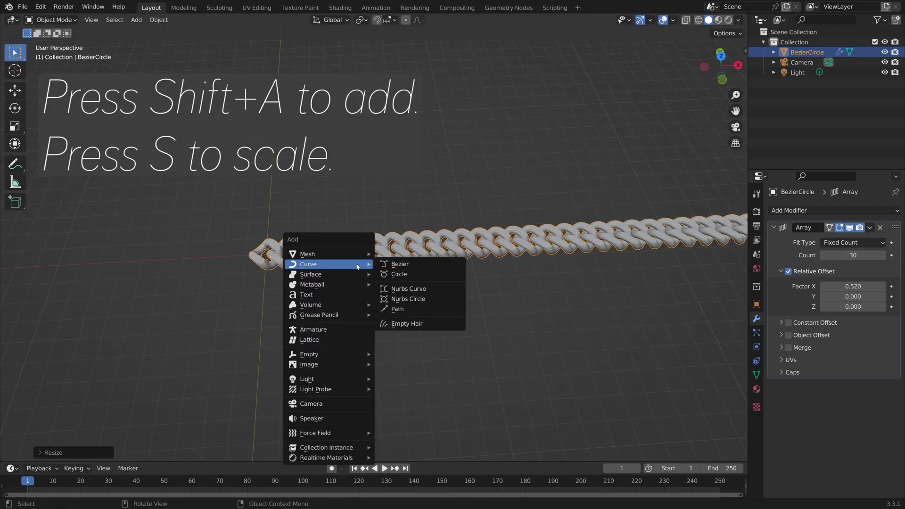
click(397, 274)
scroll(384, 254, down, 4)
scroll(384, 255, up, 4)
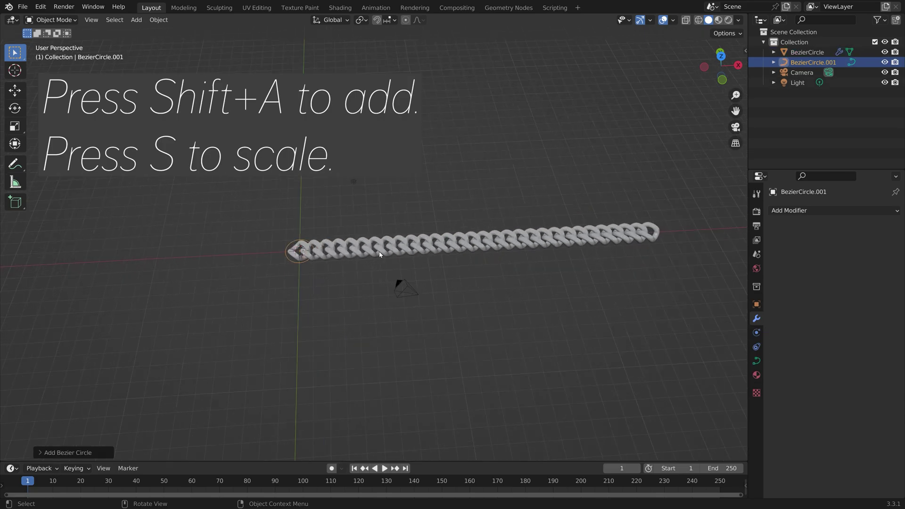
key(s)
click(504, 406)
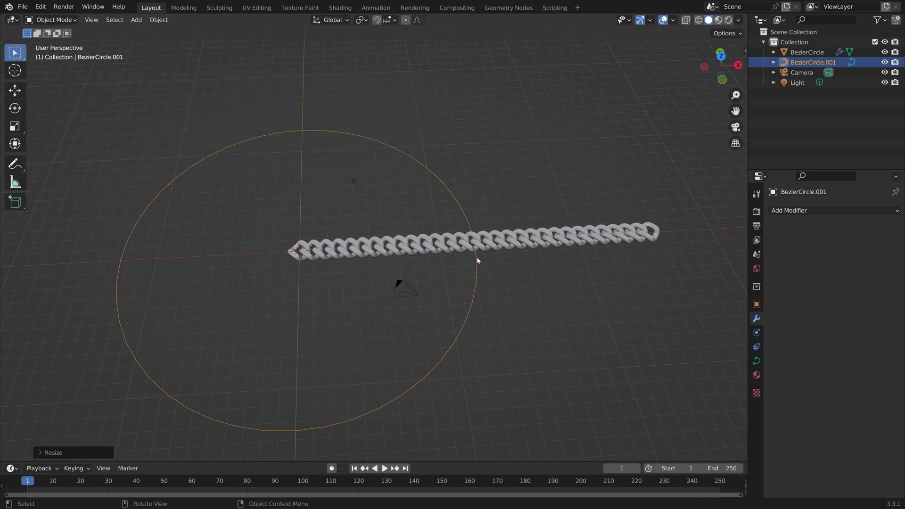
Add a Curve modifier to the chain with the large Bezier circle as its curve object
click(498, 241)
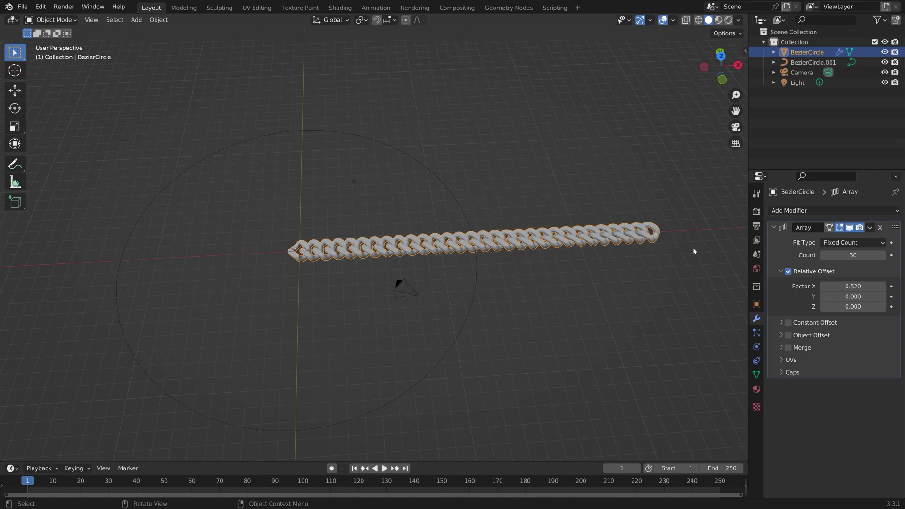
click(826, 210)
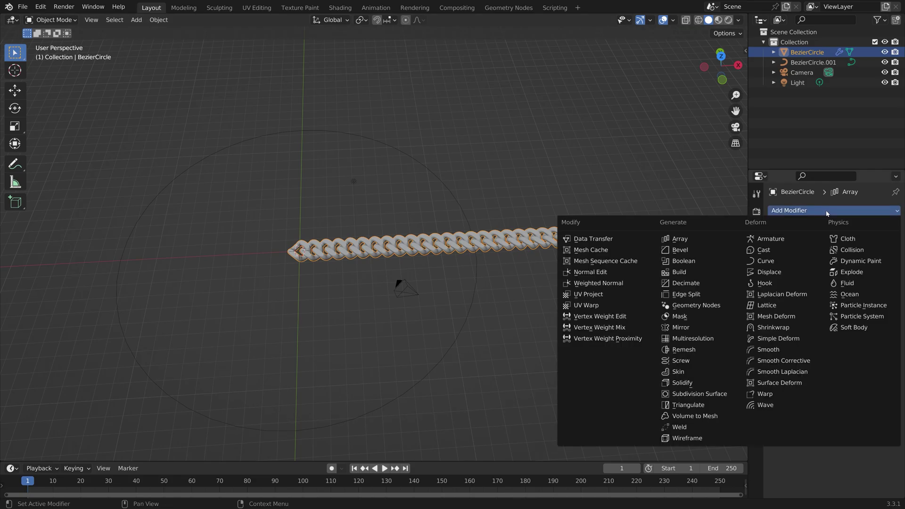
click(793, 261)
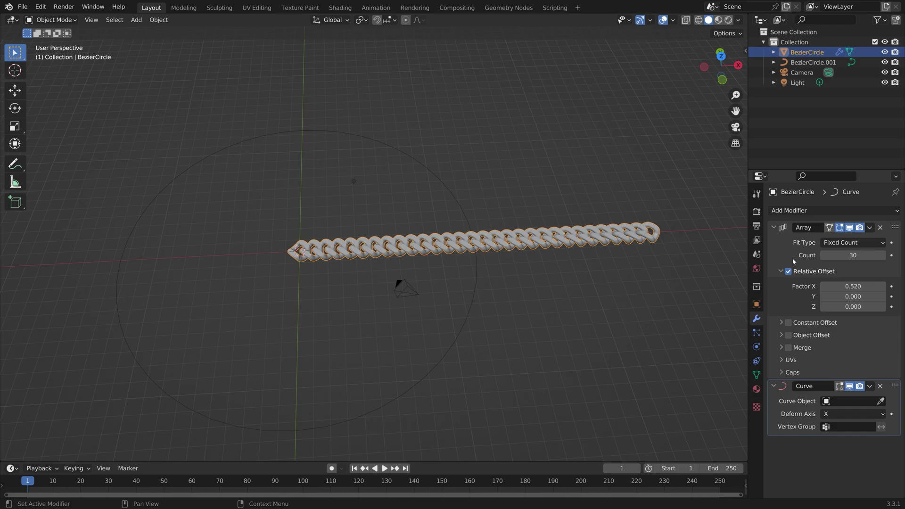
click(880, 401)
click(459, 211)
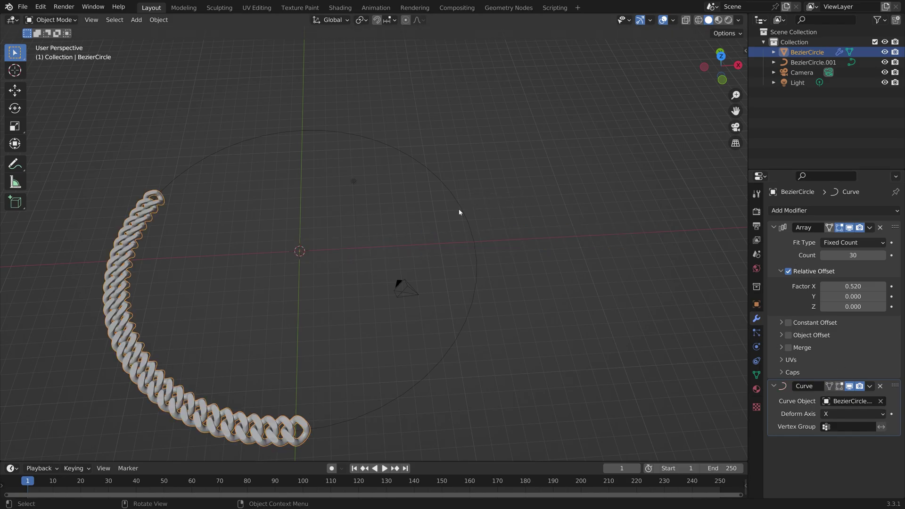
Scale the chain down slightly and raise its Array count to 106 so the links go all around the circle
mouse_move(848, 255)
mouse_down()
mouse_move(895, 255)
mouse_move(824, 257)
mouse_move(847, 253)
mouse_up()
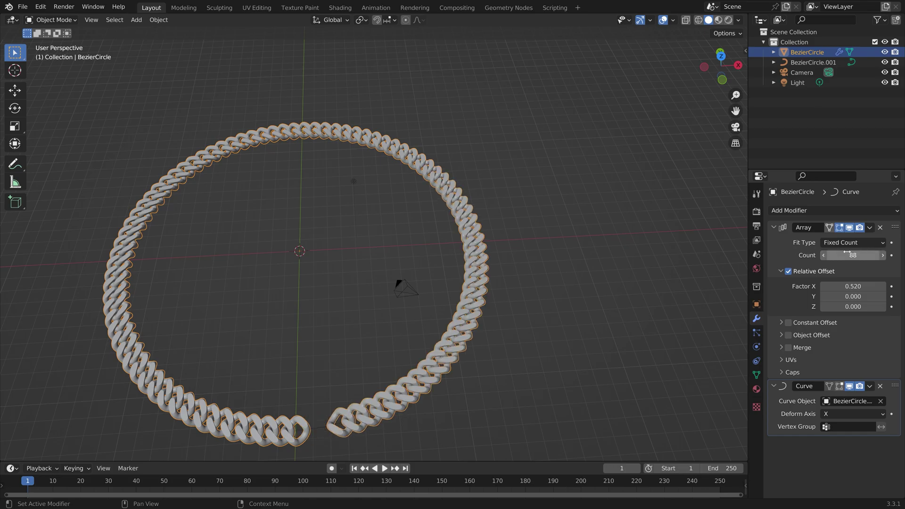
click(881, 255)
mouse_move(422, 285)
middle_down()
mouse_move(440, 292)
mouse_move(423, 281)
middle_up()
key(s)
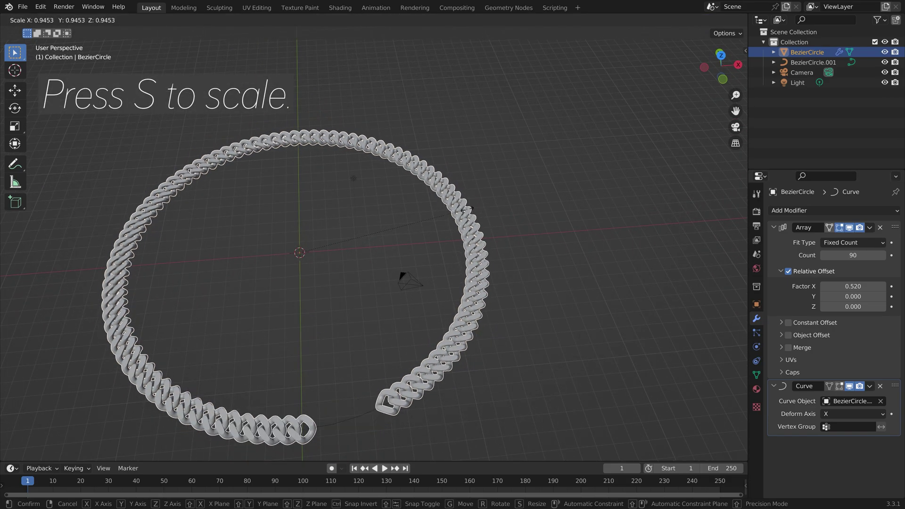
click(451, 214)
drag(845, 259, 885, 257)
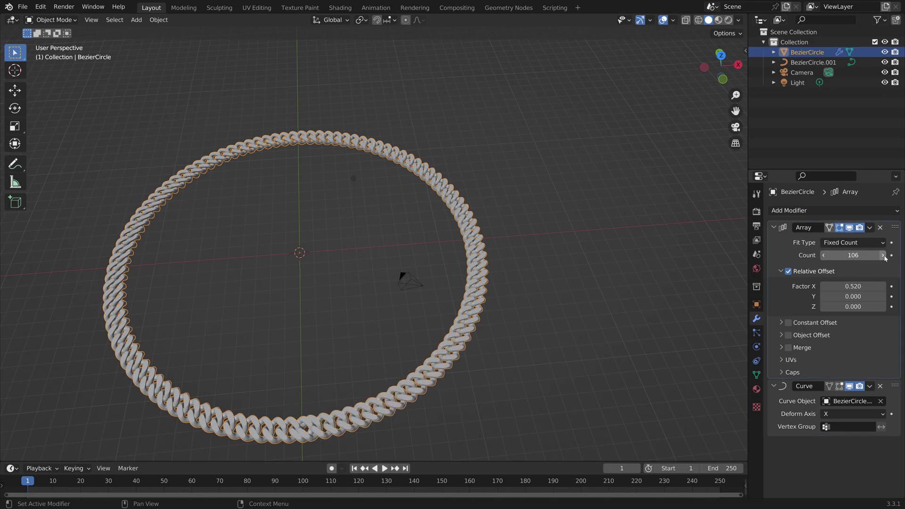
Fine-tune the Array's relative X offset factor to 0.519, and reduce it to 0.518 to align the chain's end links
click(848, 286)
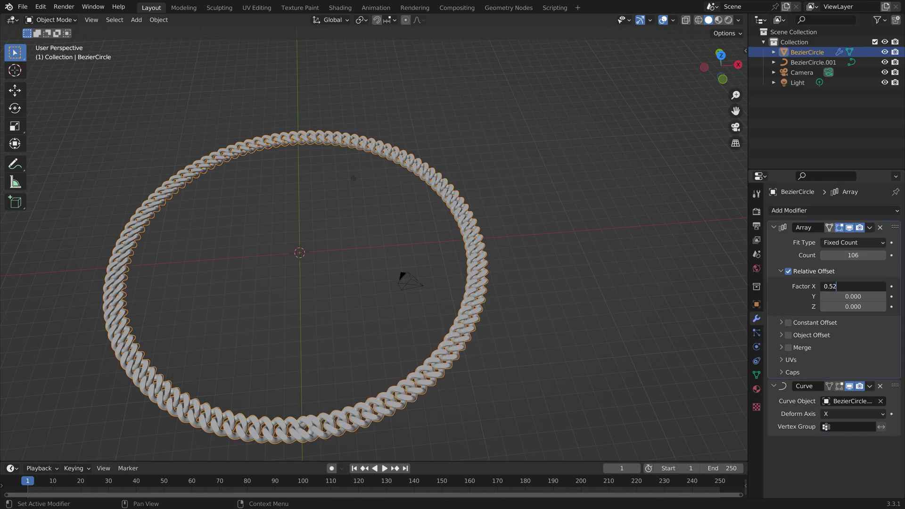
key(BackSpace)
text(19)
key(Return)
click(858, 283)
key(BackSpace)
text(8)
key(Return)
key(Return)
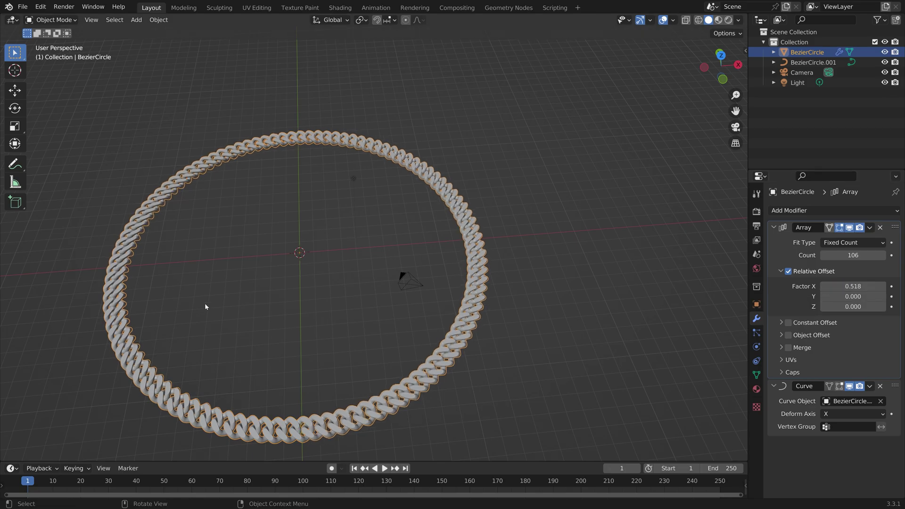
In top view, narrow the Bezier circle into an oval by scaling its two side points along X to about 0.8
middle_drag(207, 309, 211, 351)
click(812, 62)
key(KP_7)
key(Tab)
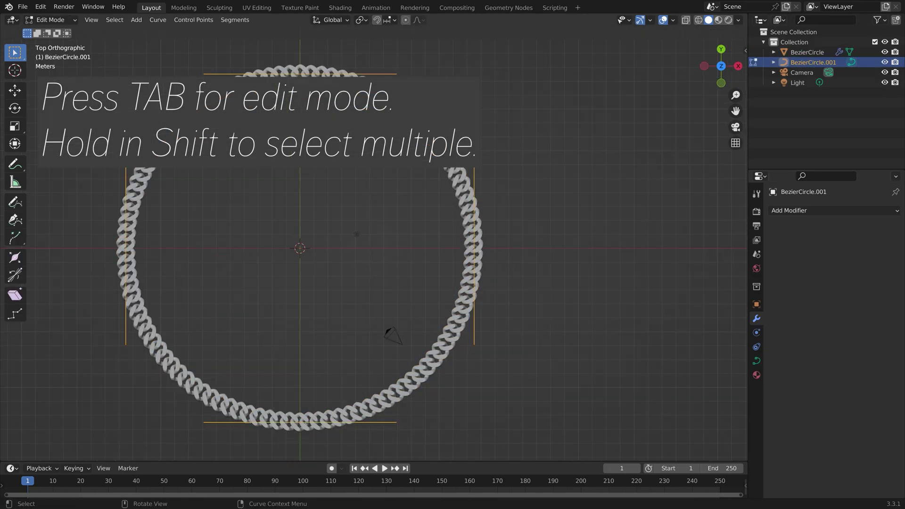
drag(444, 366, 561, 175)
shift+drag(53, 373, 168, 117)
key(s)
key(x)
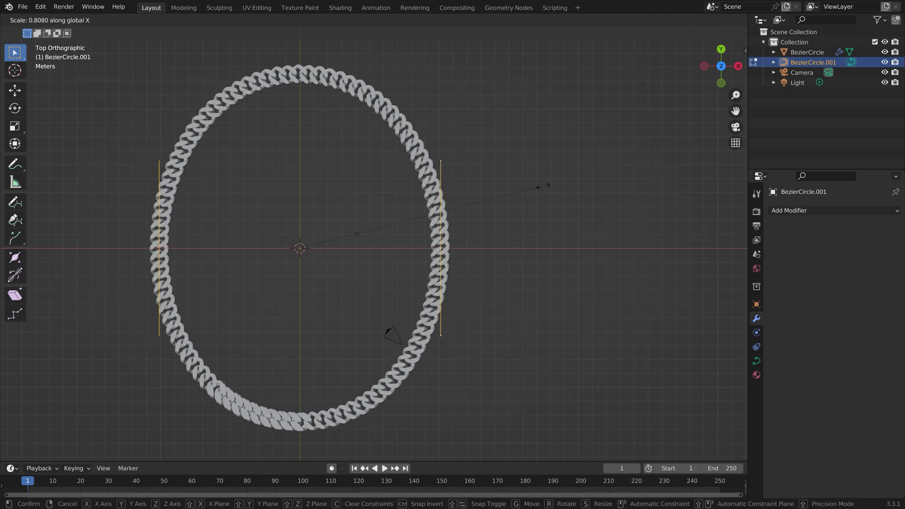
click(547, 184)
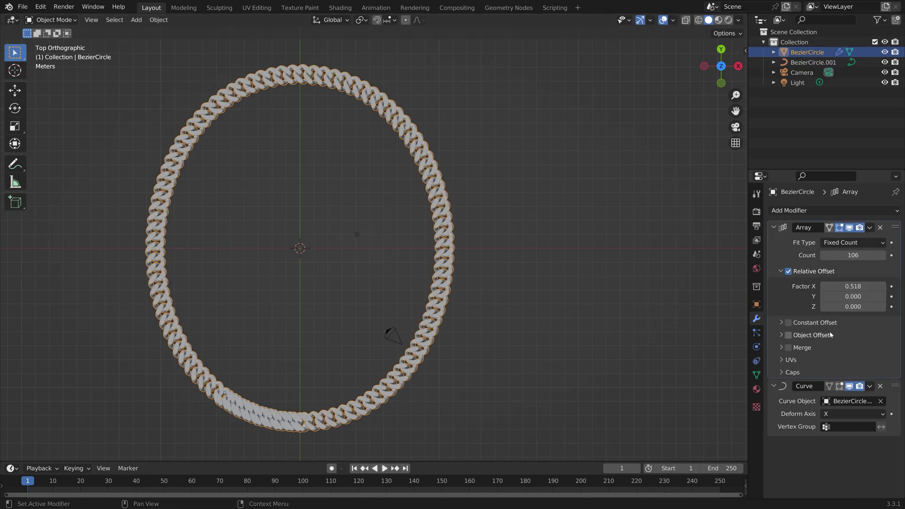
Refit the chain to the oval with an Array count of 97 and a relative X offset factor of 0.521
click(823, 257)
drag(822, 256, 803, 257)
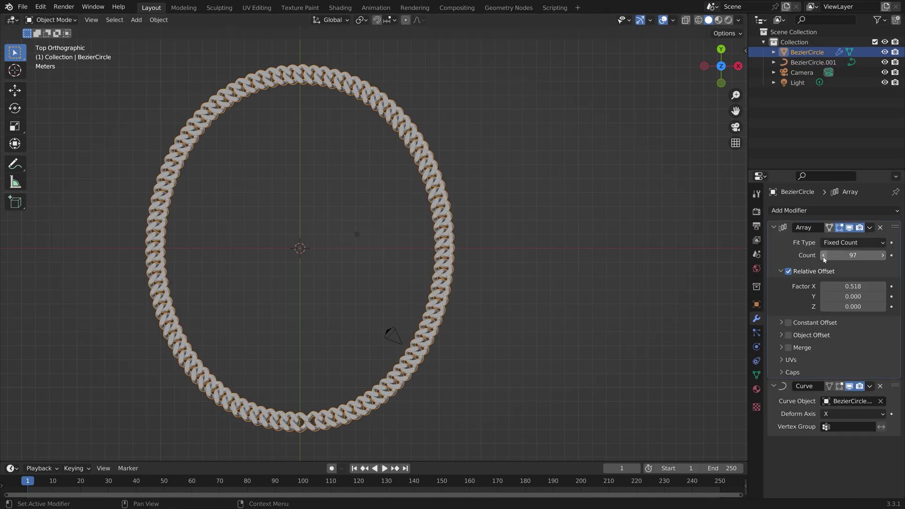
click(843, 286)
text(0.5185)
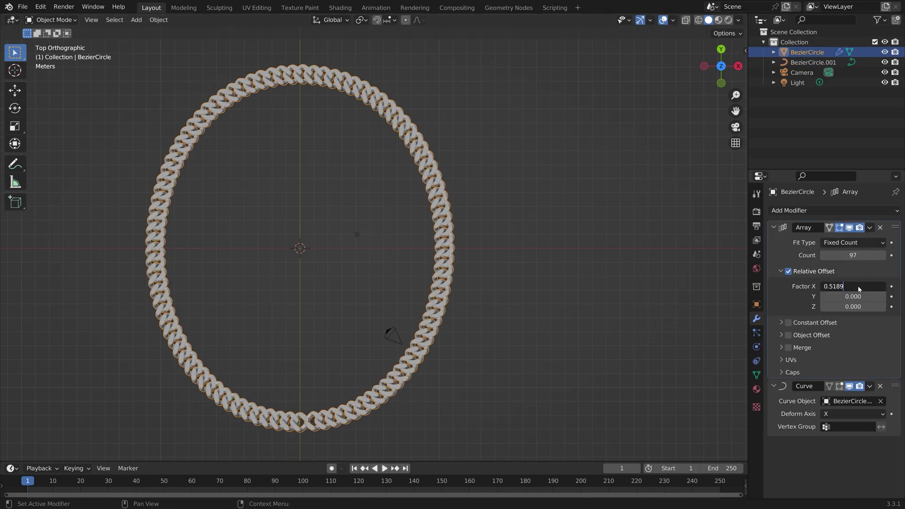
key(Return)
key(Return)
click(856, 288)
text(0.521)
key(Return)
Save the project with the closed oval chain as the new file tut3.blend
middle_drag(336, 329, 331, 233)
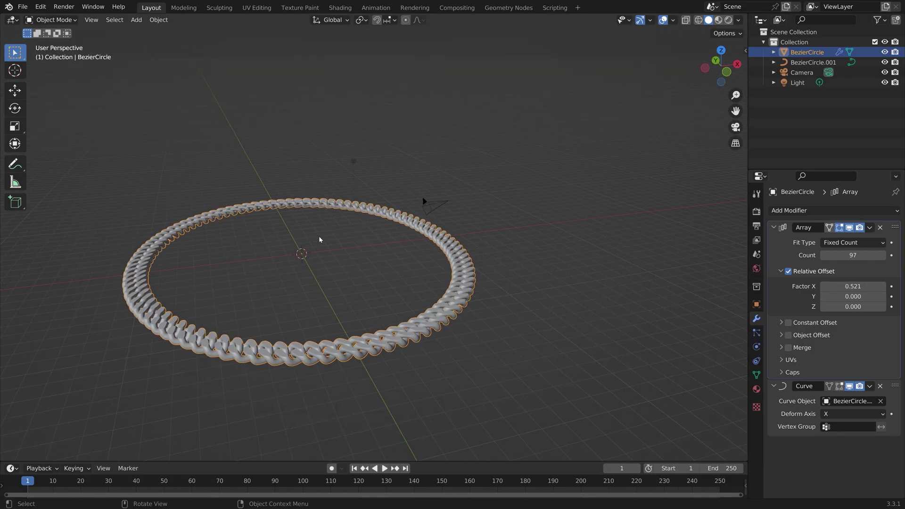
key(ctrl+shift+s)
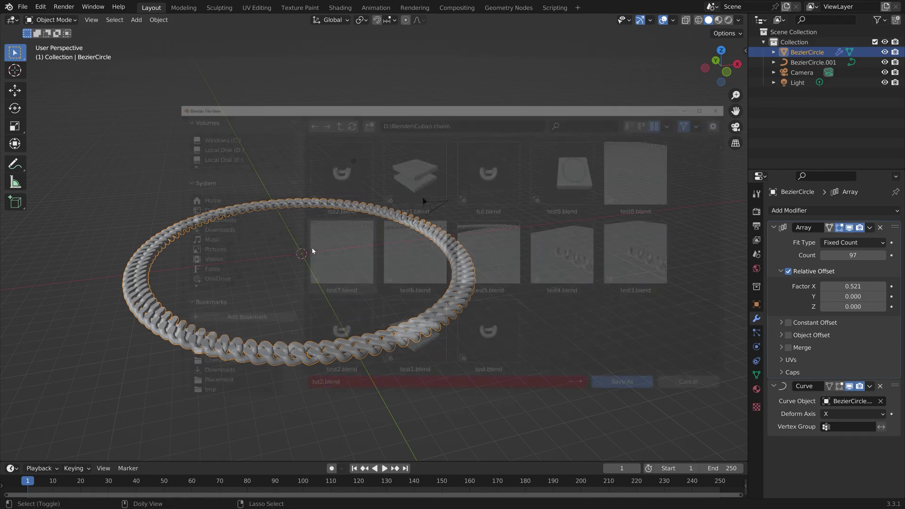
key(Return)
Add a plane, scale it up into a large floor, and lower it along Z beneath the chain
key(shift+a)
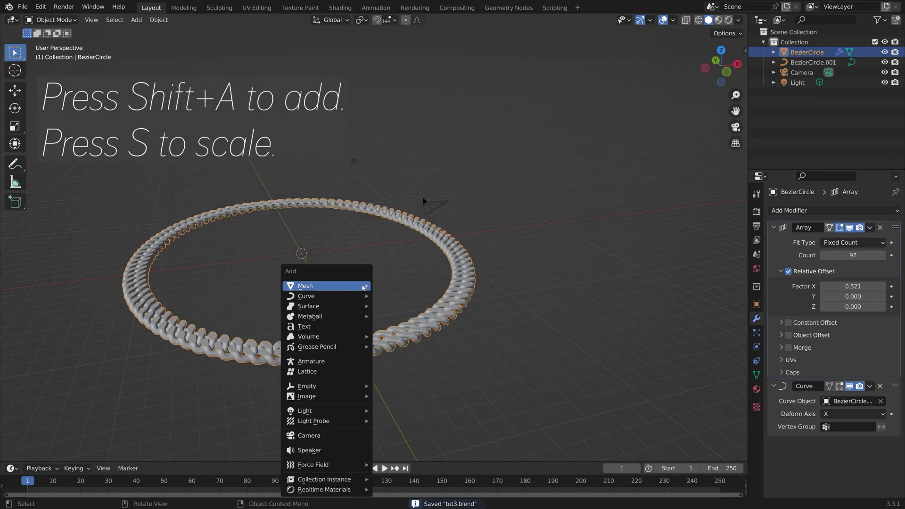
mouse_move(404, 285)
click(490, 285)
key(s)
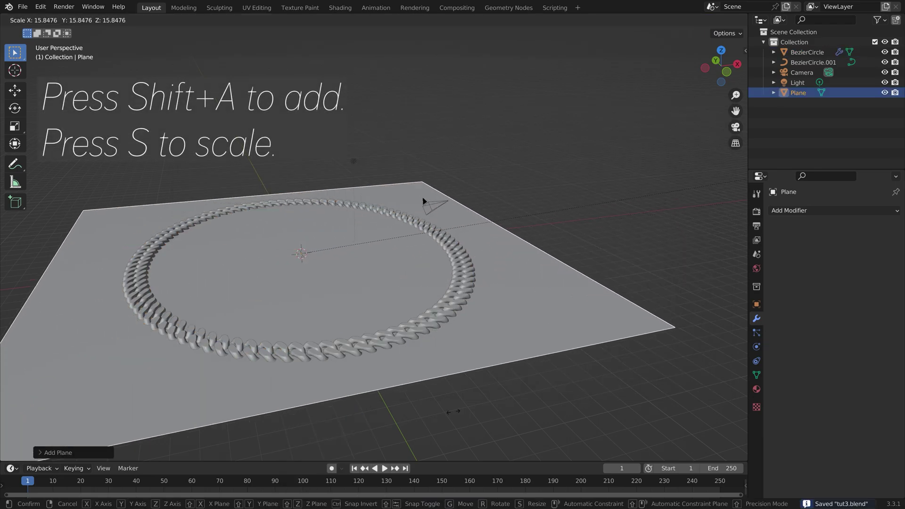
click(10, 313)
key(g)
key(z)
click(385, 242)
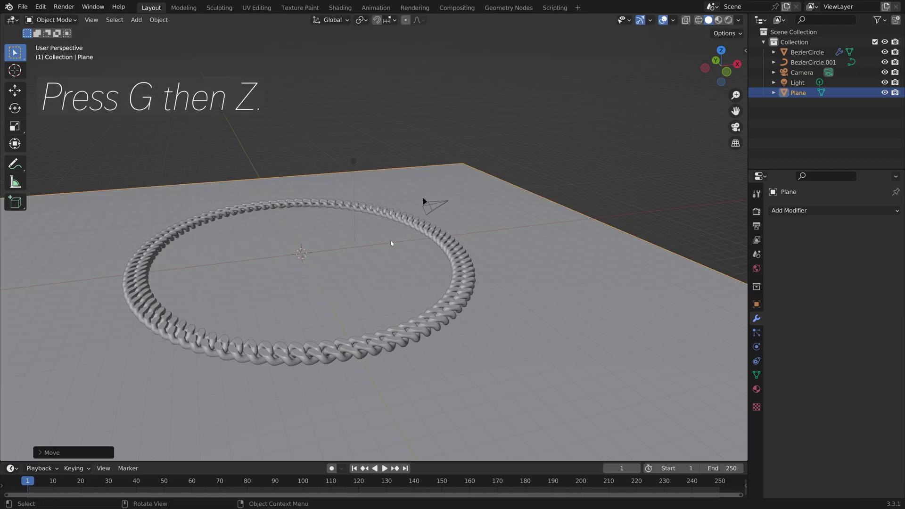
Assign an Environment Texture to the world background color and load an environment image file into it
click(756, 269)
click(824, 279)
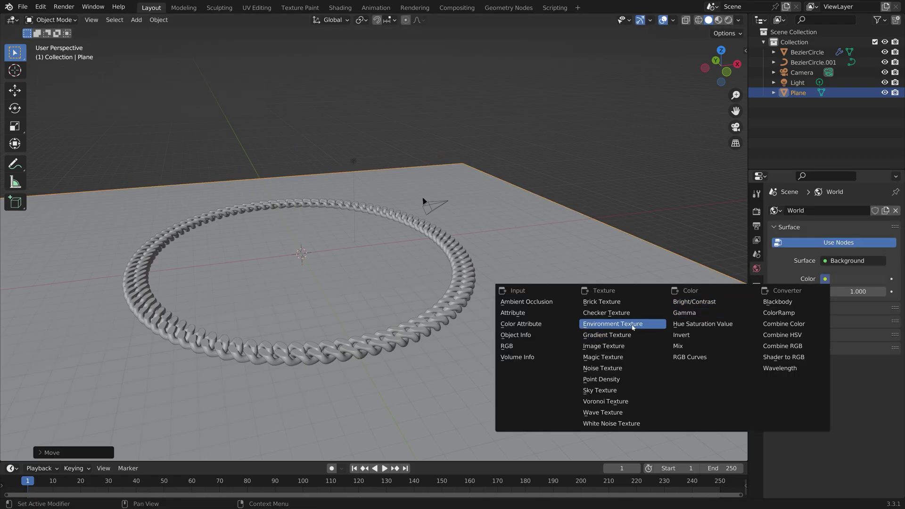
click(622, 324)
click(894, 292)
click(226, 366)
click(414, 173)
click(629, 386)
Change the scene light to a Sun with a strength of 5
click(797, 83)
click(756, 346)
click(812, 256)
click(852, 279)
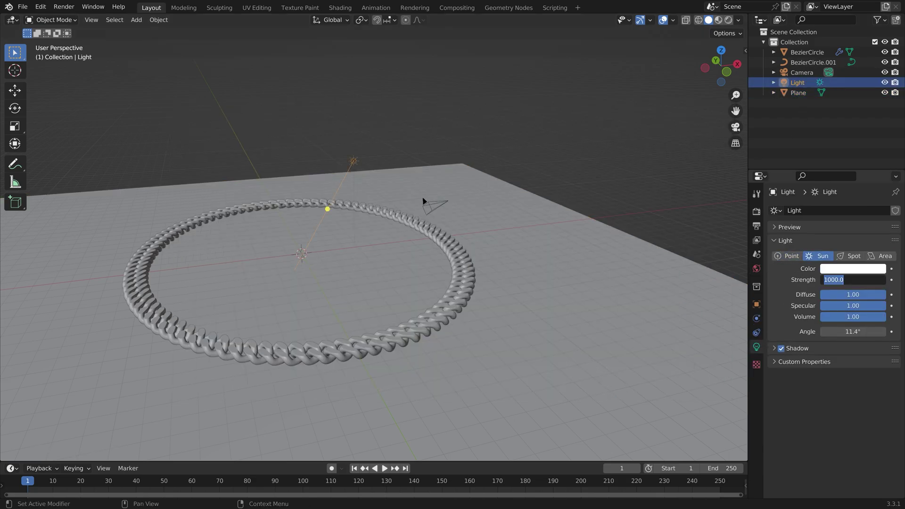
text(5)
key(Return)
Rotate the sun light freely so it shines almost straight down onto the floor
key(r)
key(r)
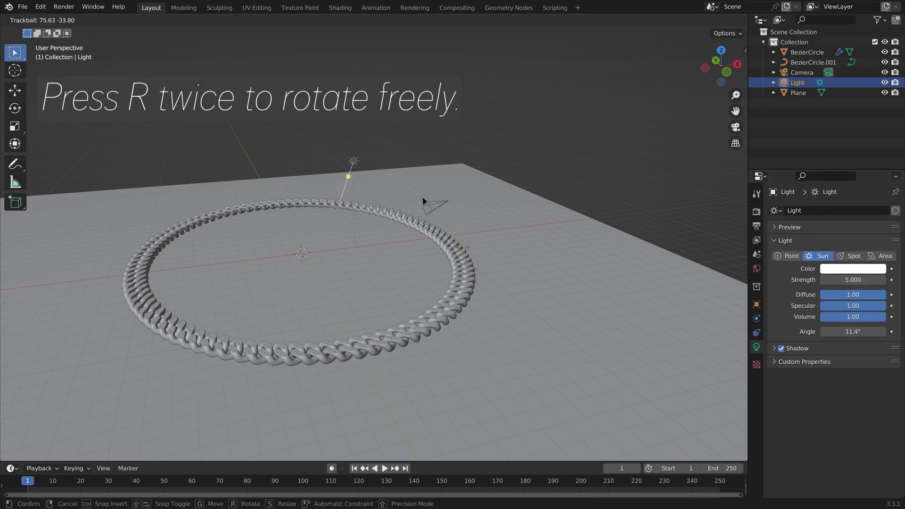
click(456, 249)
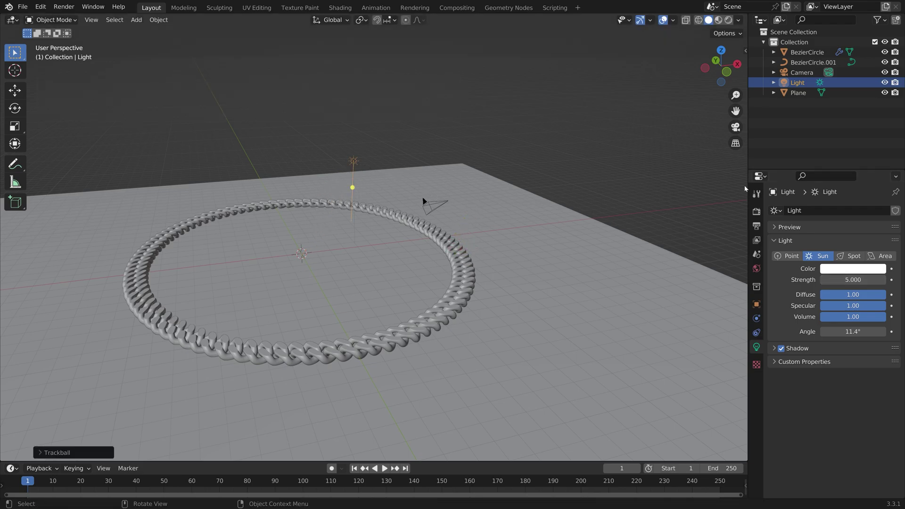
Make the render background transparent in the Film settings
click(756, 211)
click(777, 426)
click(823, 457)
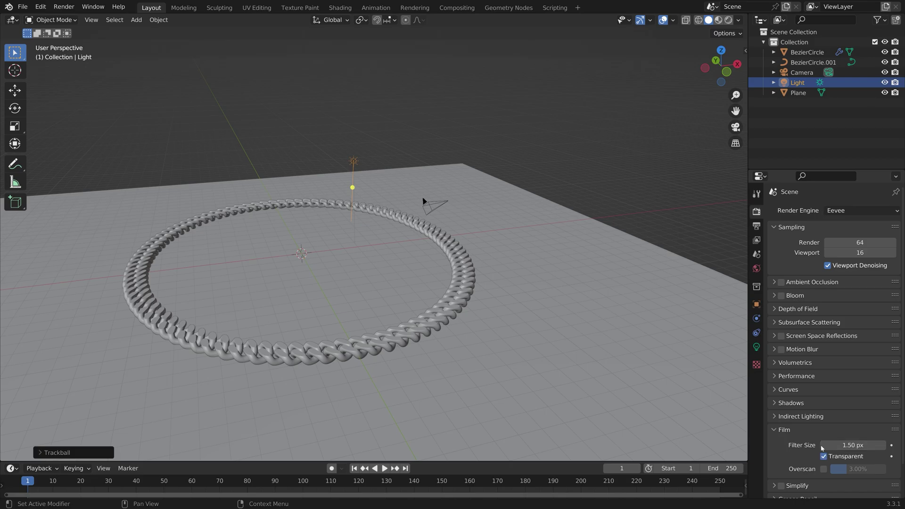
Show the viewport in rendered shading and set the render engine to Cycles with GPU Compute
click(728, 20)
click(860, 210)
click(841, 245)
click(834, 235)
click(846, 260)
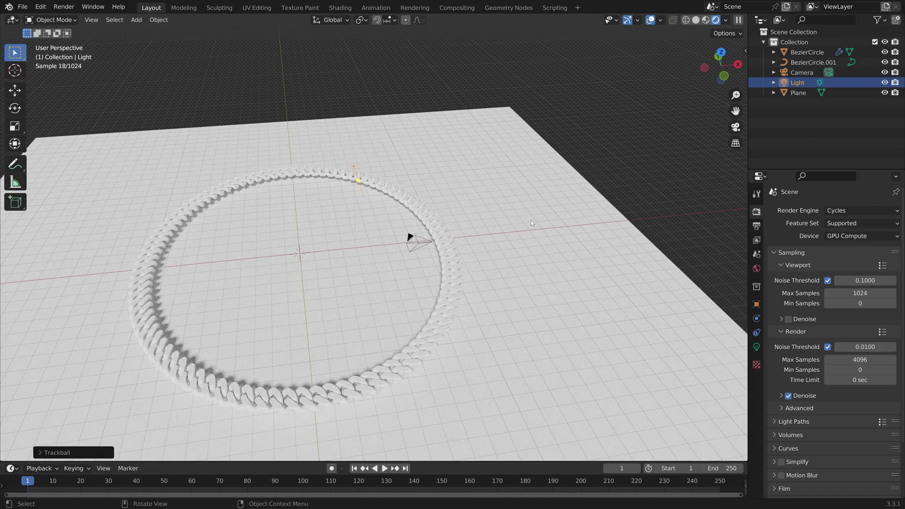
Create a new material on the floor plane
click(530, 221)
click(756, 389)
click(816, 252)
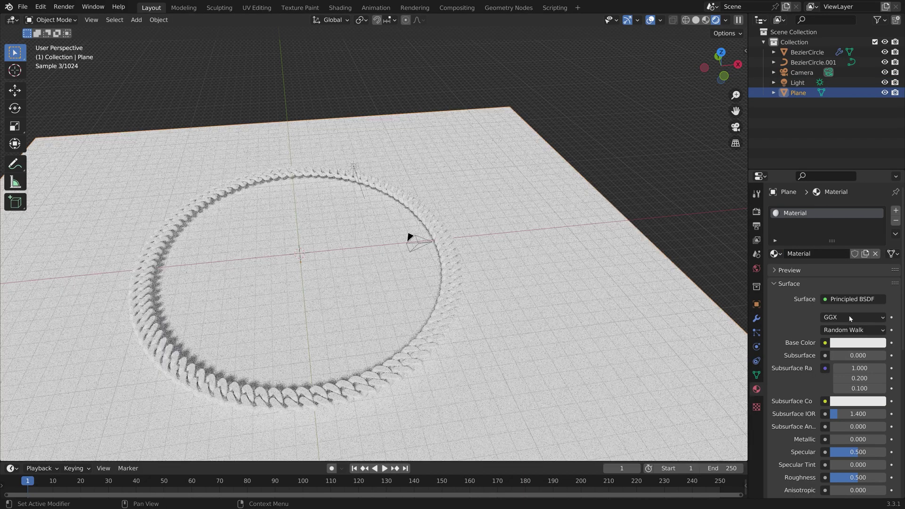
Switch the floor material to a Glossy BSDF with a near-black color and reduce its roughness for sharper reflections
click(852, 299)
click(754, 110)
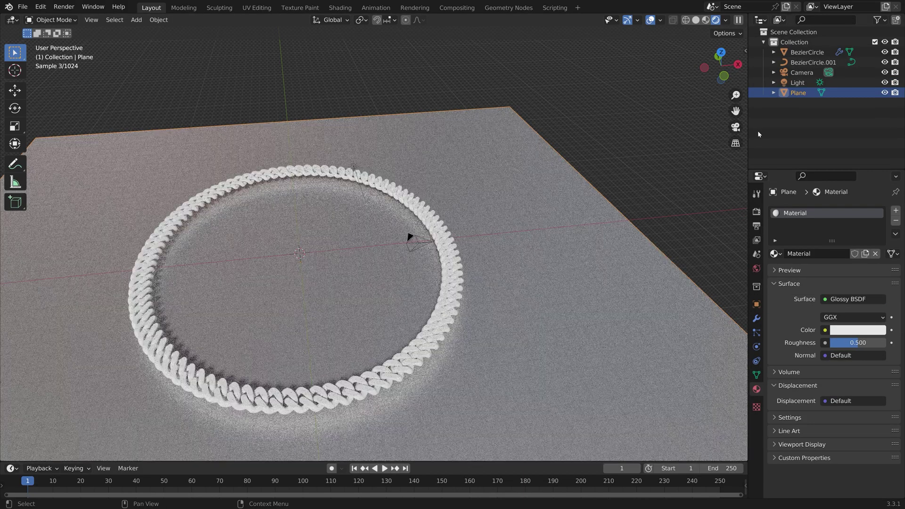
click(855, 329)
click(879, 248)
drag(856, 343, 838, 343)
Create a new material on the chain with a Glossy BSDF surface and a roughness of about 0.094
click(440, 332)
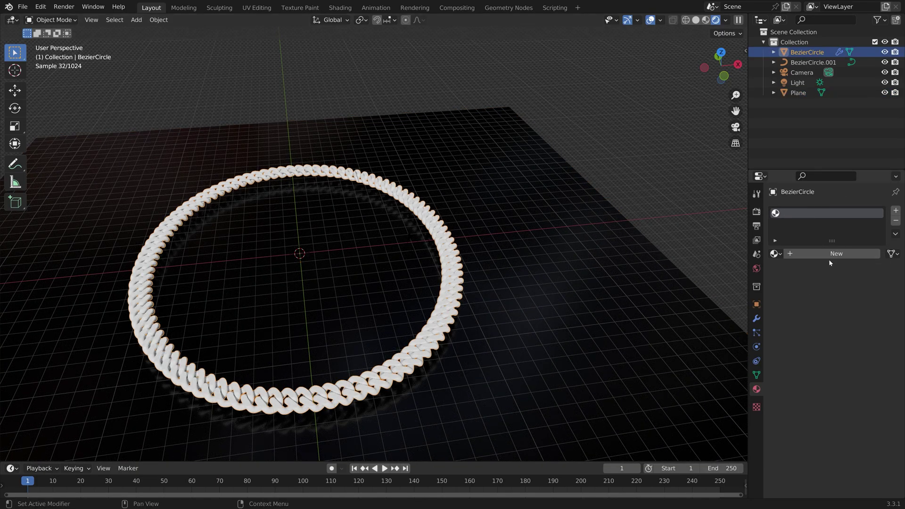
click(820, 253)
click(852, 299)
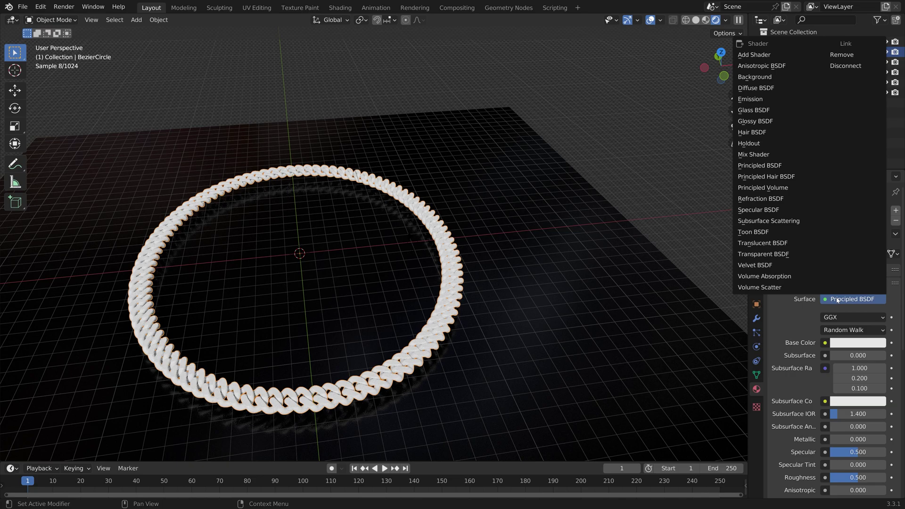
click(773, 120)
drag(852, 342, 839, 343)
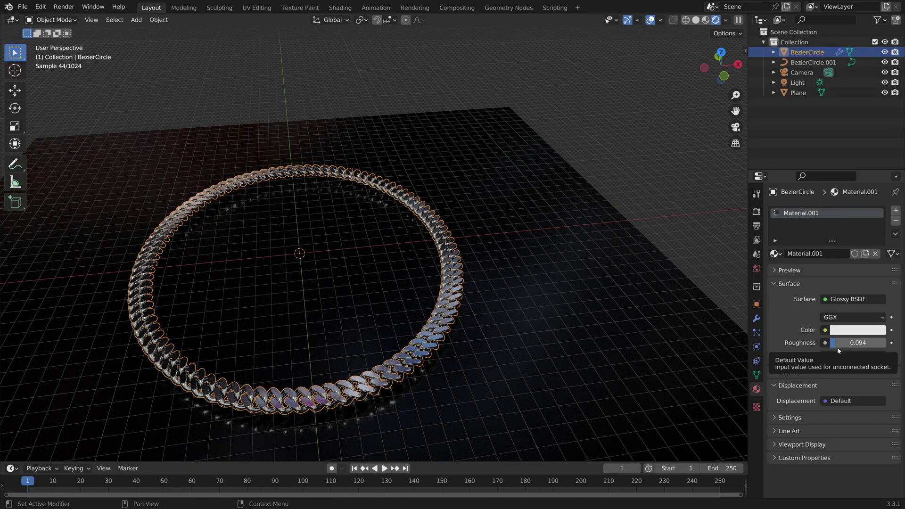
Hide the viewport overlays and view the rendered chain up close from a lower angle
click(651, 21)
shift+middle_drag(438, 284, 485, 259)
scroll(428, 322, up, 2)
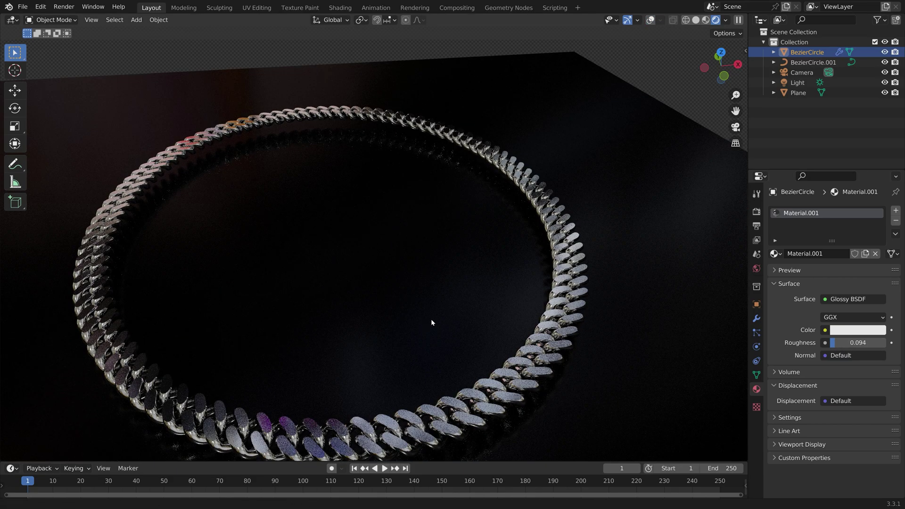
shift+middle_drag(428, 322, 476, 286)
Tint the chain's glossy material with a warm orange-yellow gold color
click(854, 331)
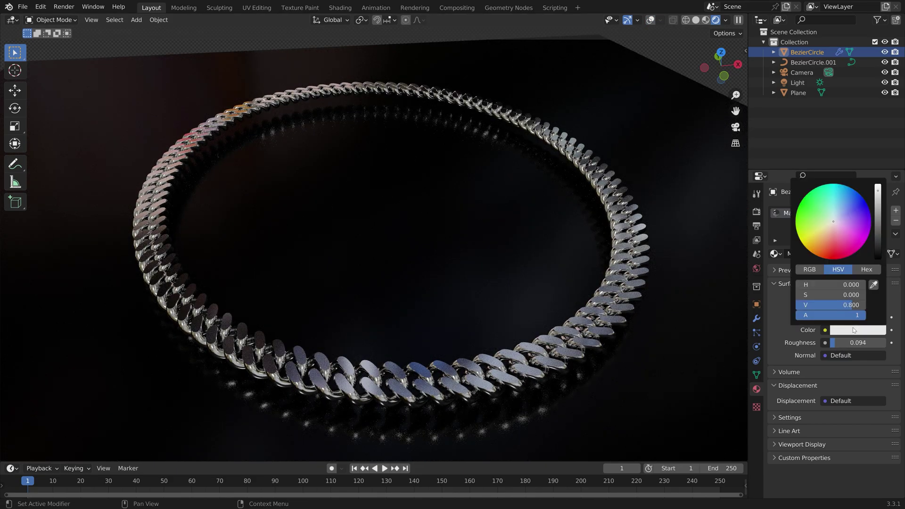
click(823, 246)
click(822, 247)
click(815, 240)
click(819, 242)
middle_drag(495, 259, 413, 319)
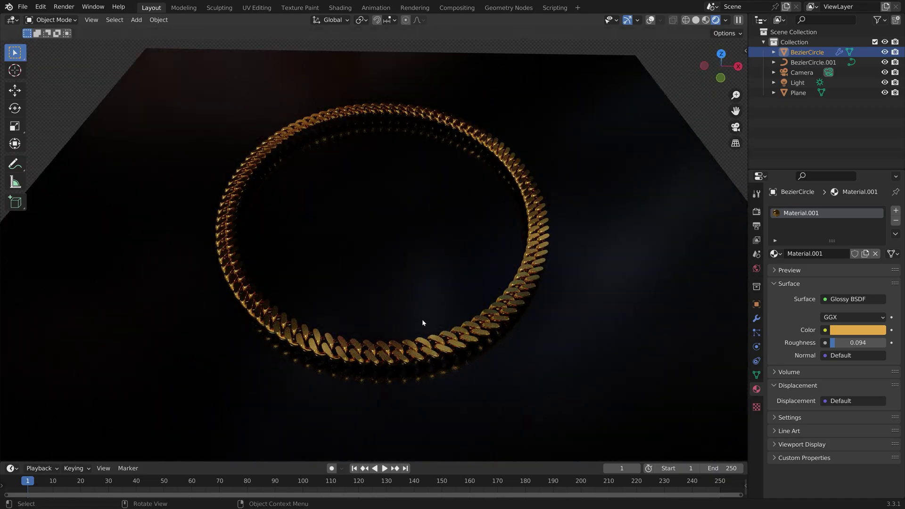
Show the world environment settings and shift the floor plane along the Z axis beneath the chain
click(756, 268)
middle_drag(492, 176, 532, 238)
click(580, 262)
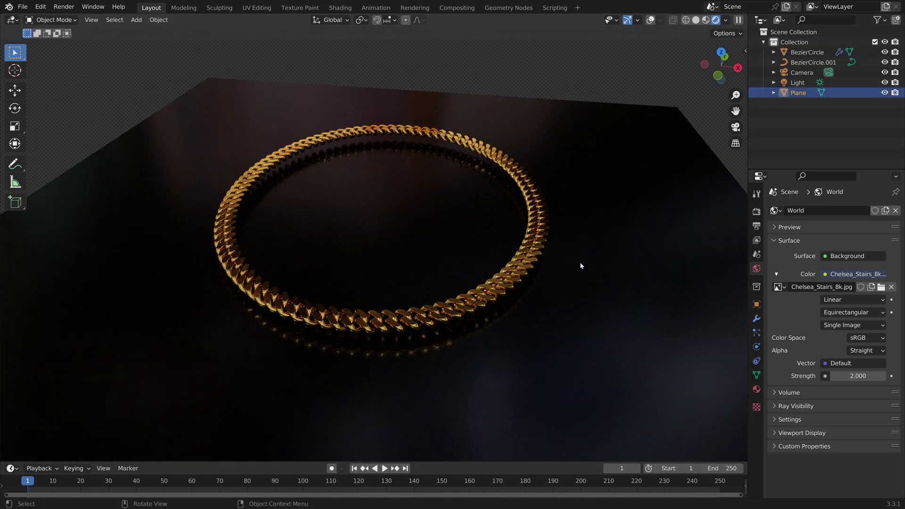
key(g)
key(z)
click(573, 258)
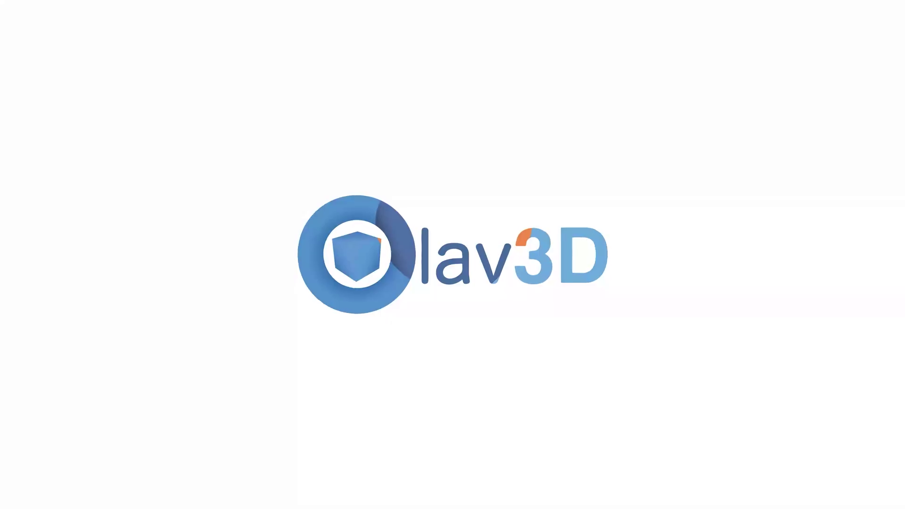